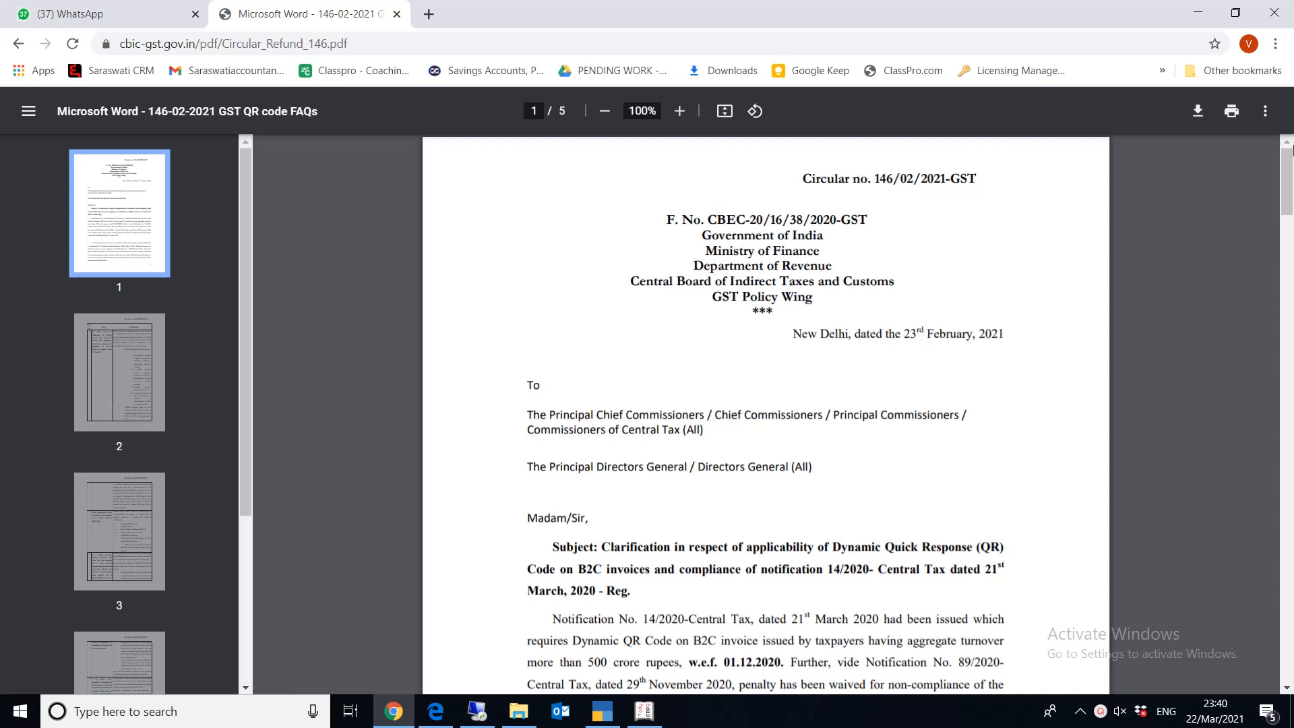
# - Examine the GST circular's FAQ on which details the Dynamic QR Code must capture
pyautogui.moveTo(1288, 166); pyautogui.dragTo(1289, 403)
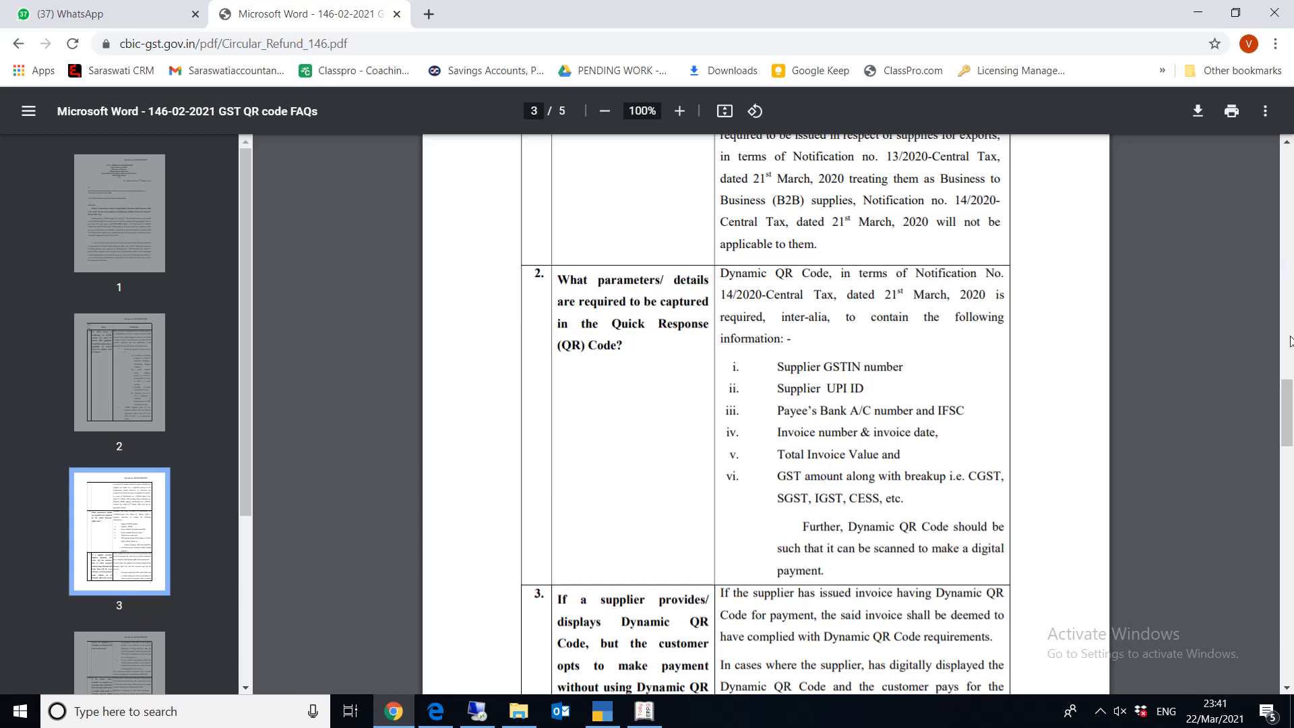
pyautogui.moveTo(1289, 390); pyautogui.dragTo(1290, 413)
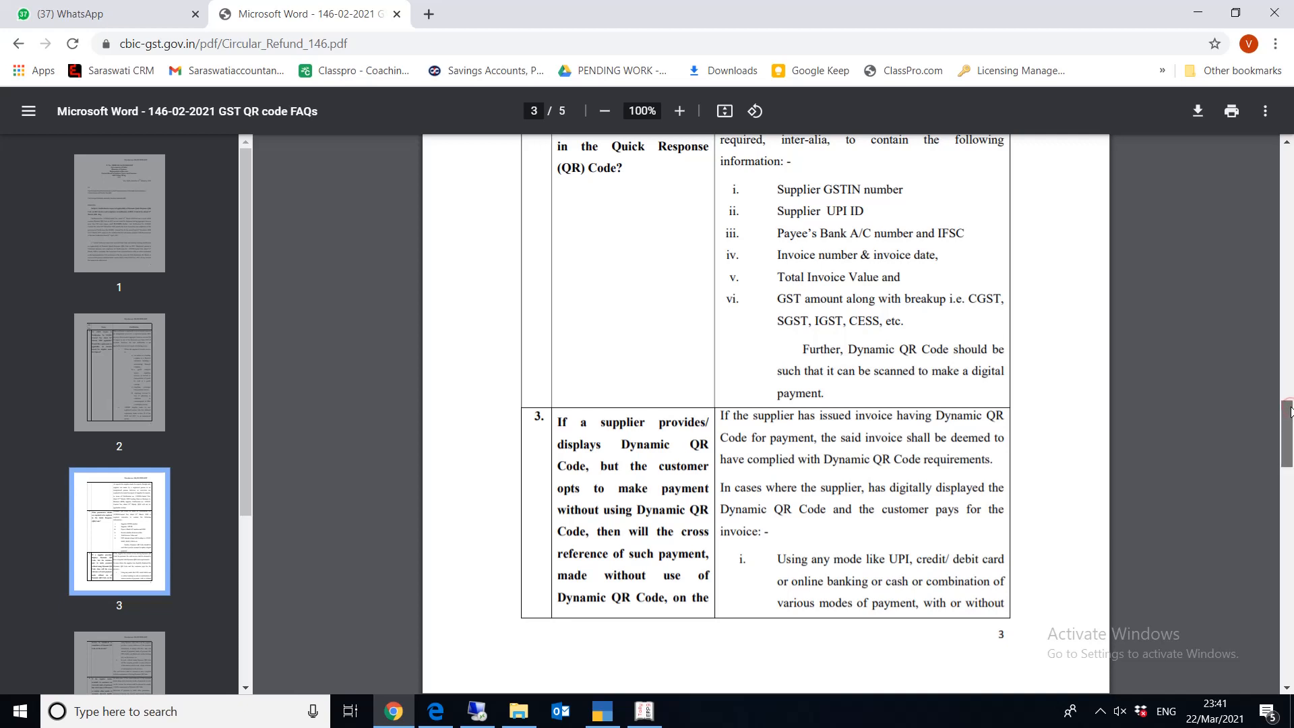
pyautogui.scroll(2, 1289, 410)
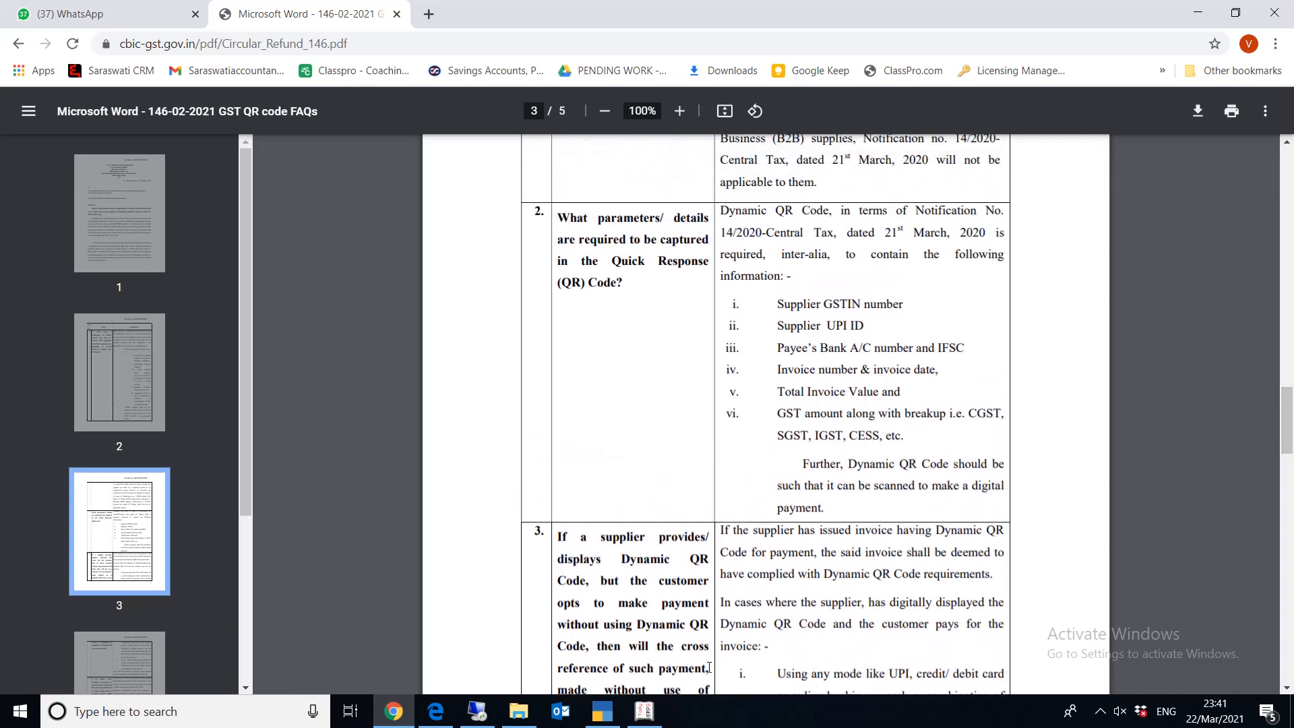
# - Switch to Tally.ERP 9 and leave the open sales voucher and Day Book to return to the Display Menu
pyautogui.click(646, 712)
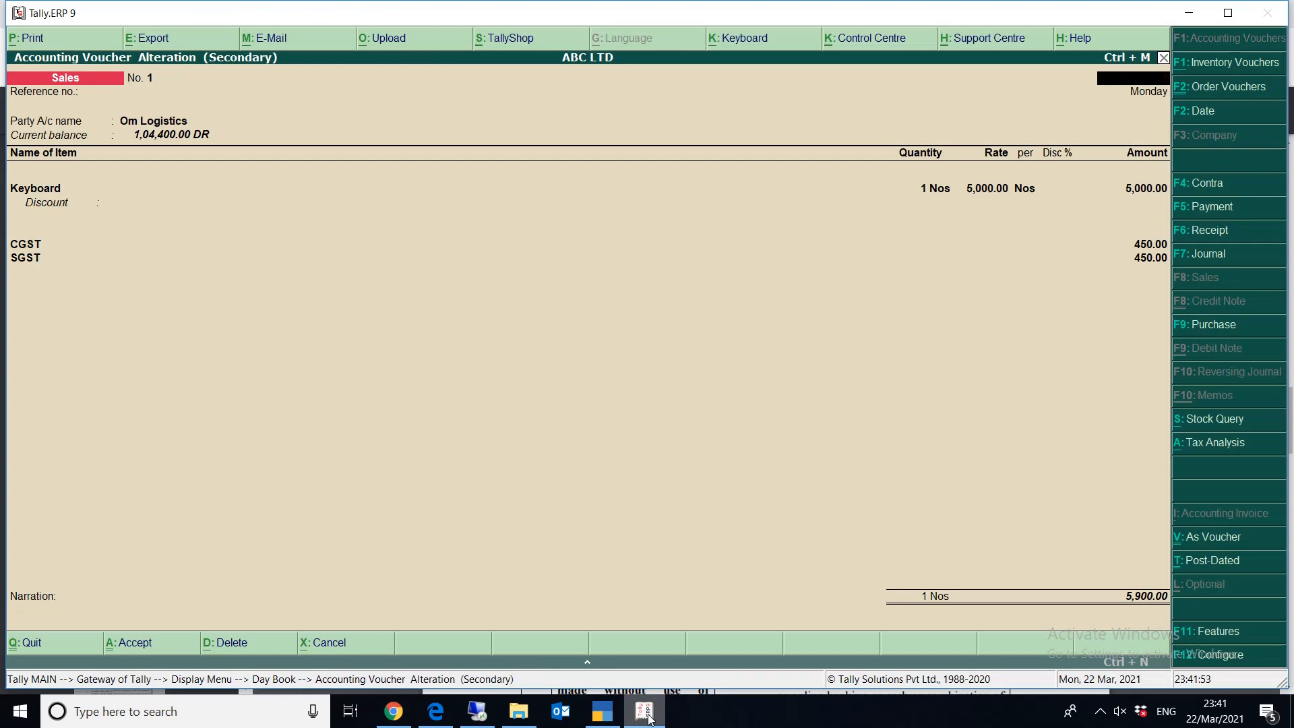
pyautogui.press('Escape')
pyautogui.press('Return')
pyautogui.press('Escape')
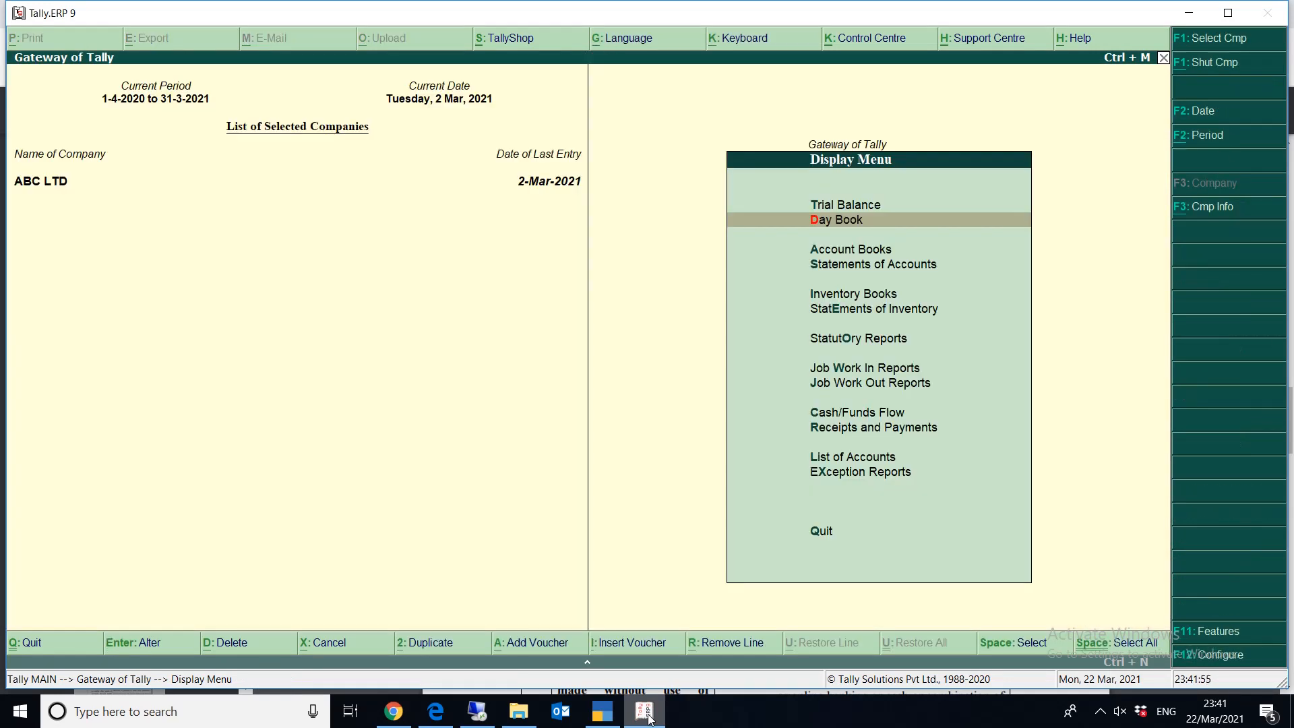
# - Open the Add-On Features in the company features of ABC LTD
pyautogui.press('F11')
pyautogui.press('Down')
pyautogui.press('Down')
pyautogui.press('Down')
pyautogui.press('Down')
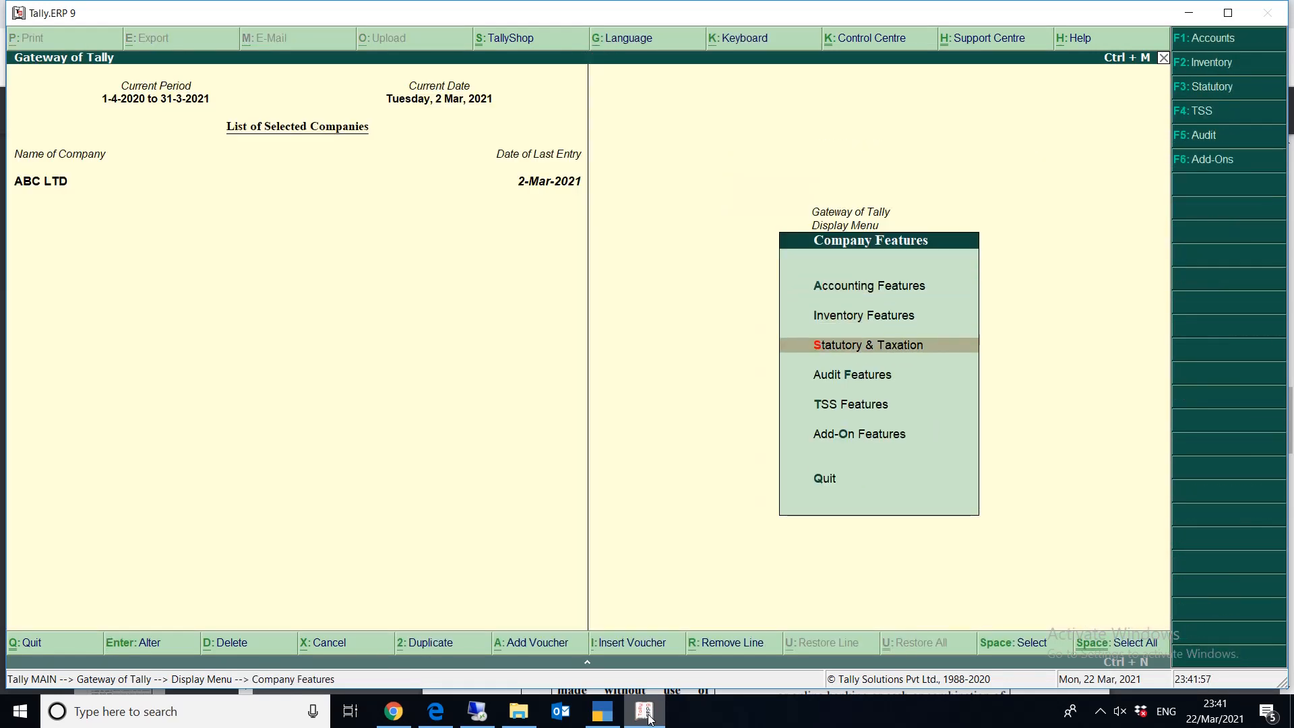
pyautogui.press('Down')
pyautogui.press('Return')
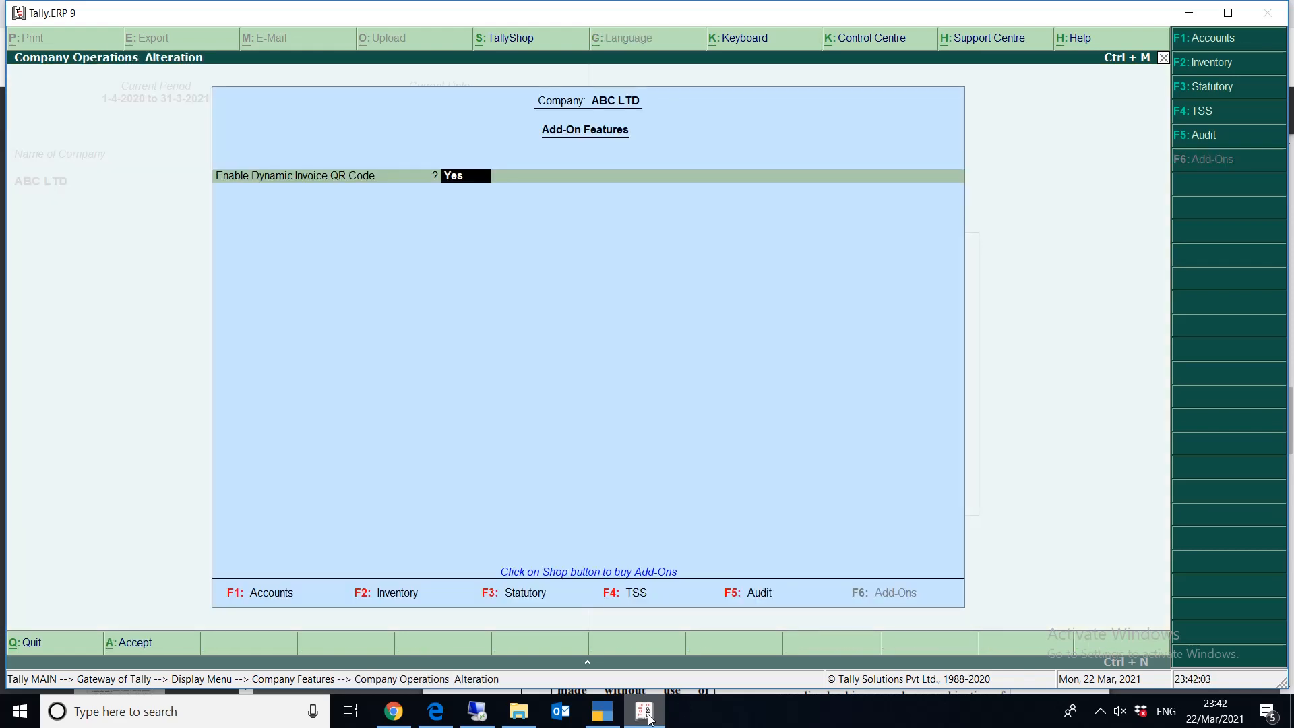
pyautogui.press('Return')
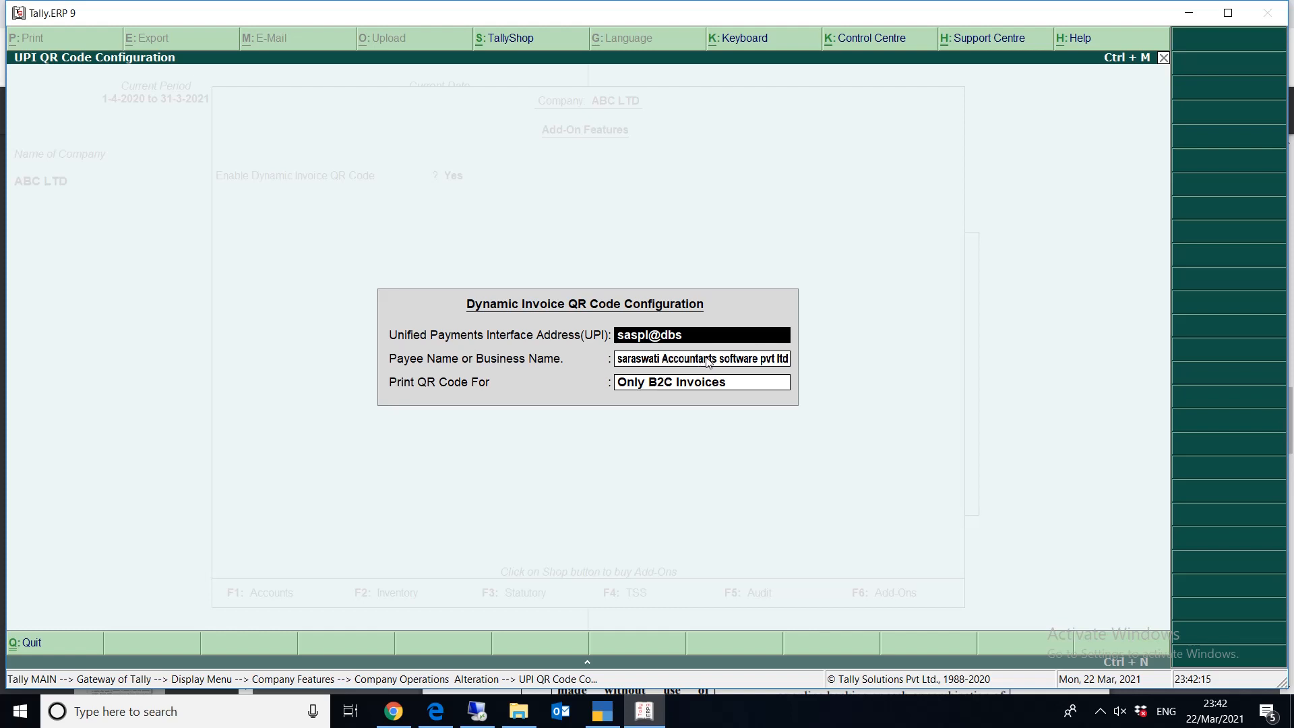
pyautogui.click(679, 385)
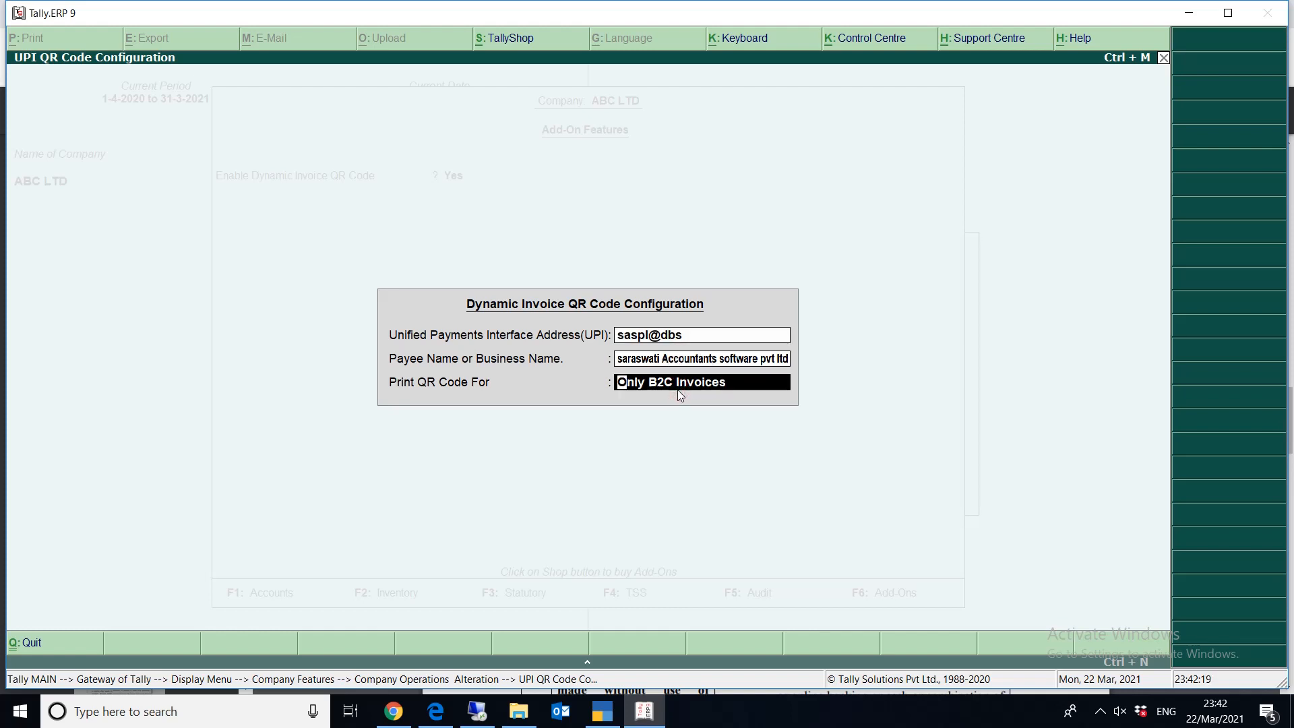
pyautogui.press('Return')
pyautogui.press('Escape')
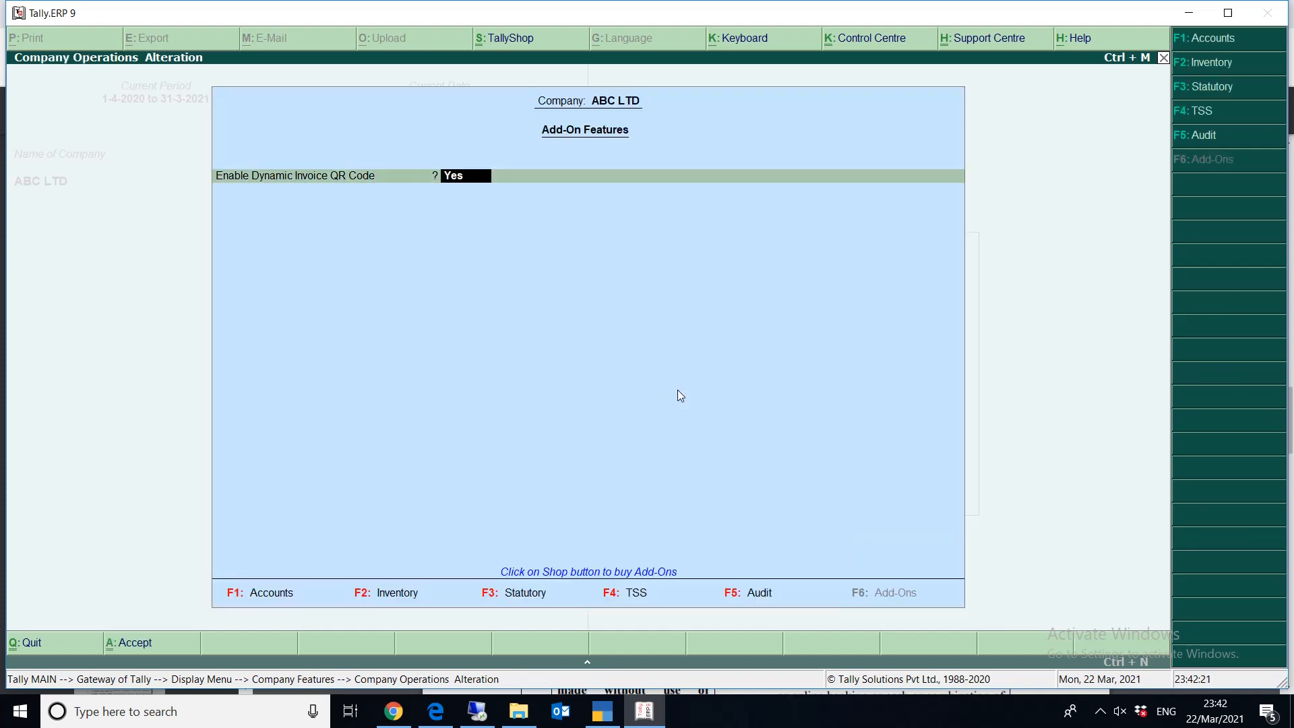
# - With Dynamic Invoice QR Code enabled, configure the QR code to print for Only B2C Invoices and accept the add-on features
pyautogui.press('Return')
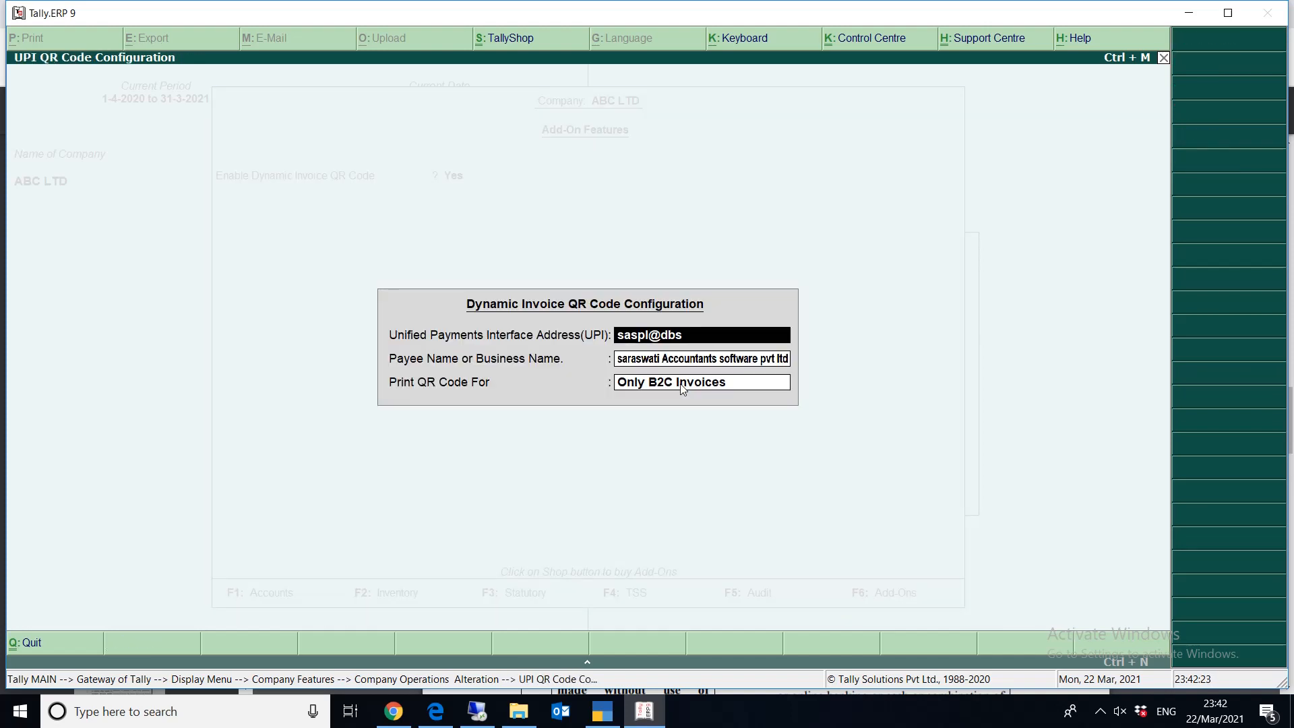
pyautogui.click(682, 390)
pyautogui.write('o')
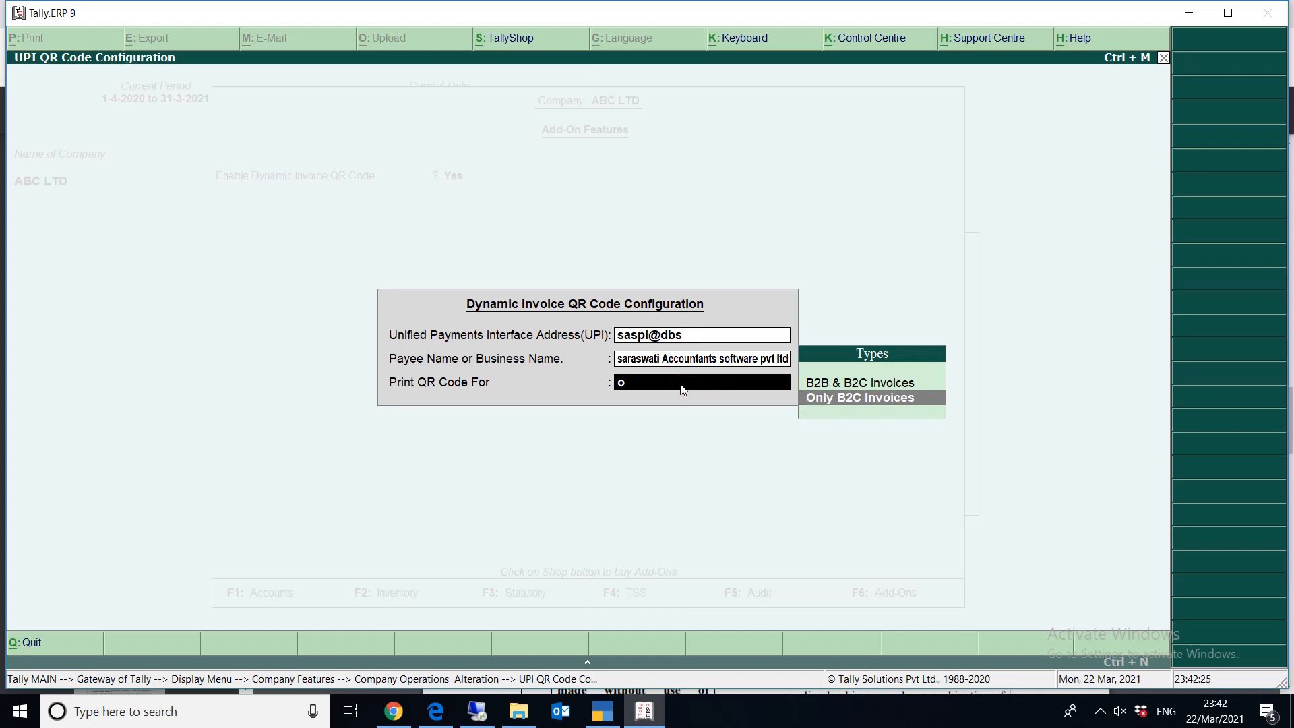
pyautogui.press('Up')
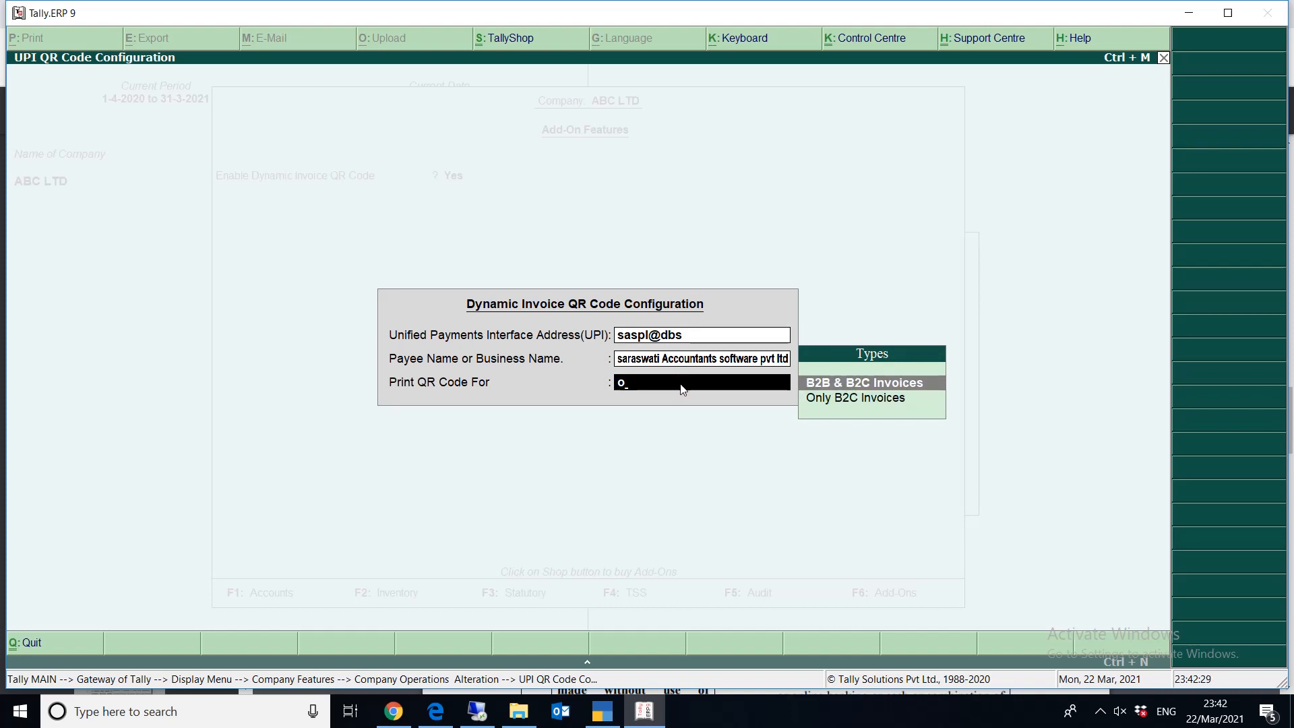
pyautogui.press('Down')
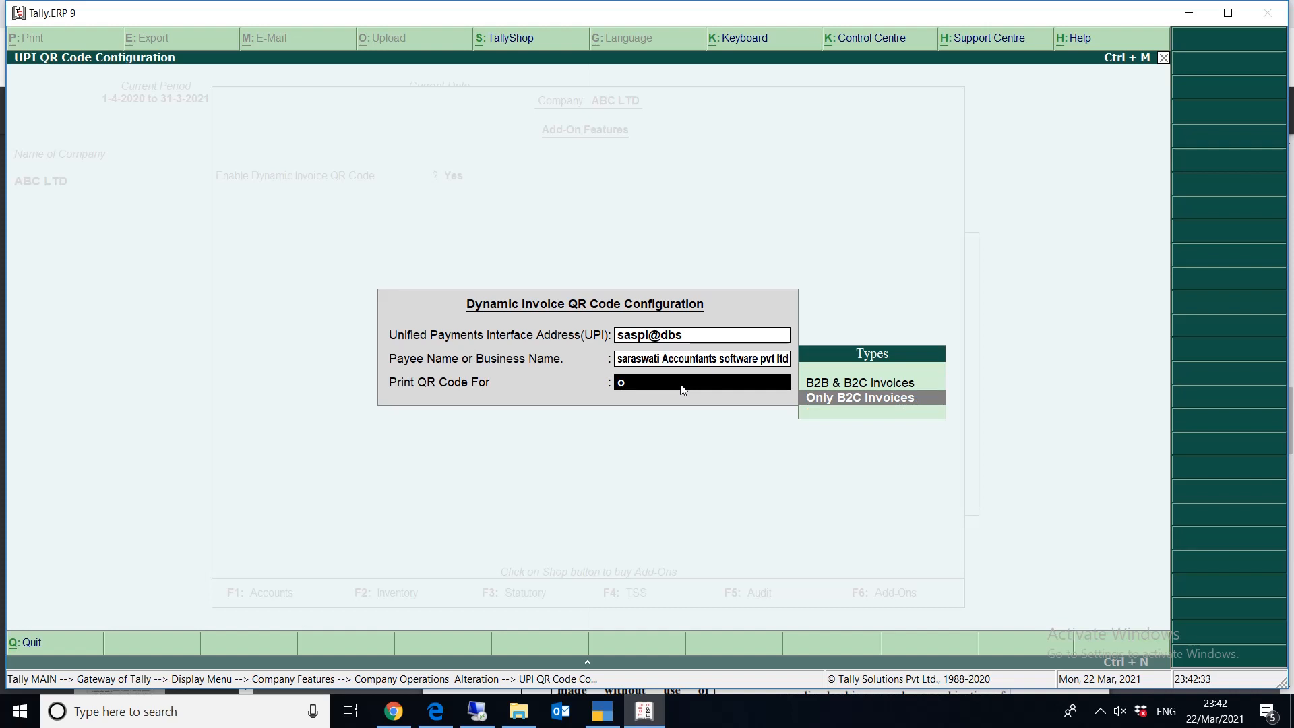
pyautogui.press('Up')
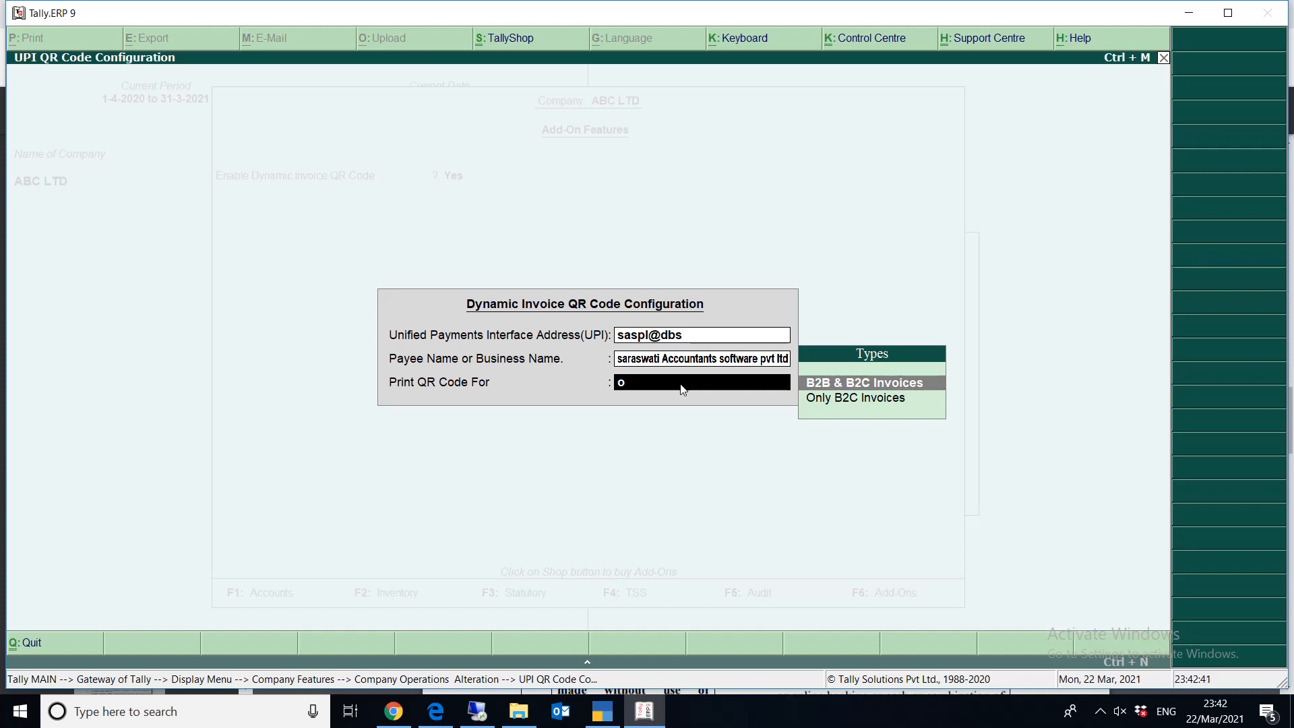
pyautogui.press('Down')
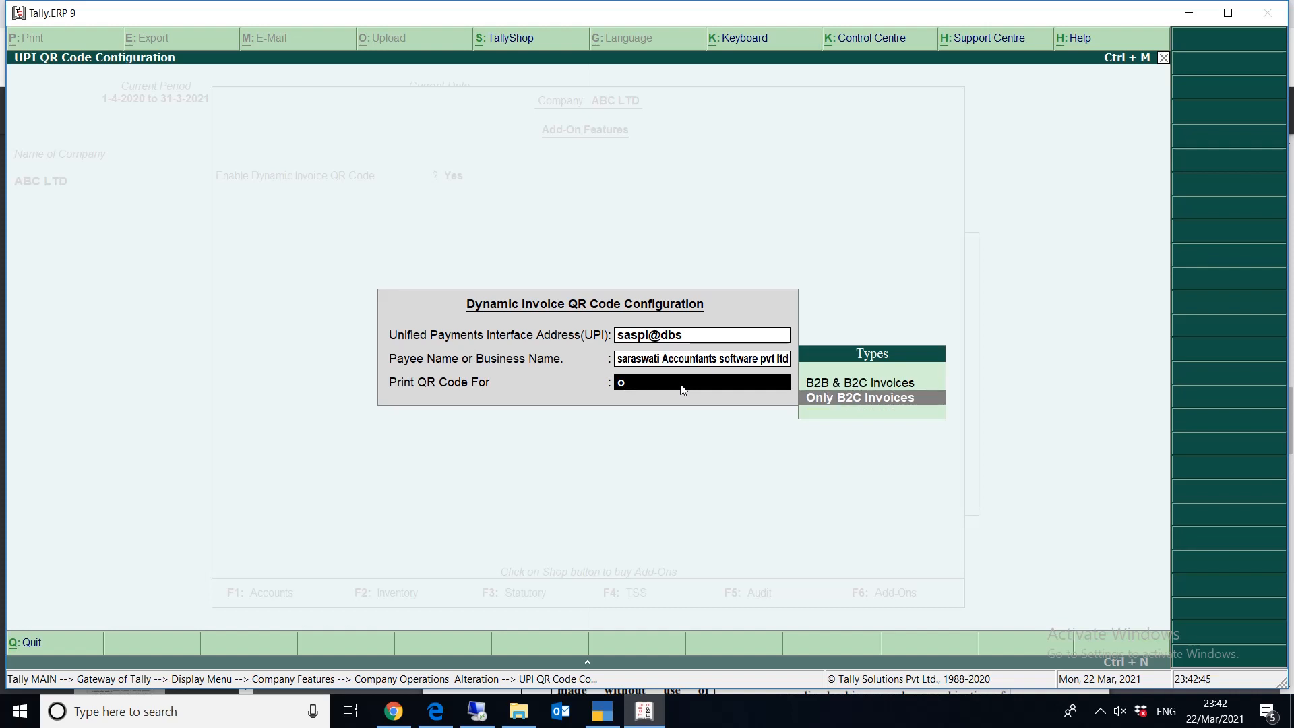
pyautogui.press('Return')
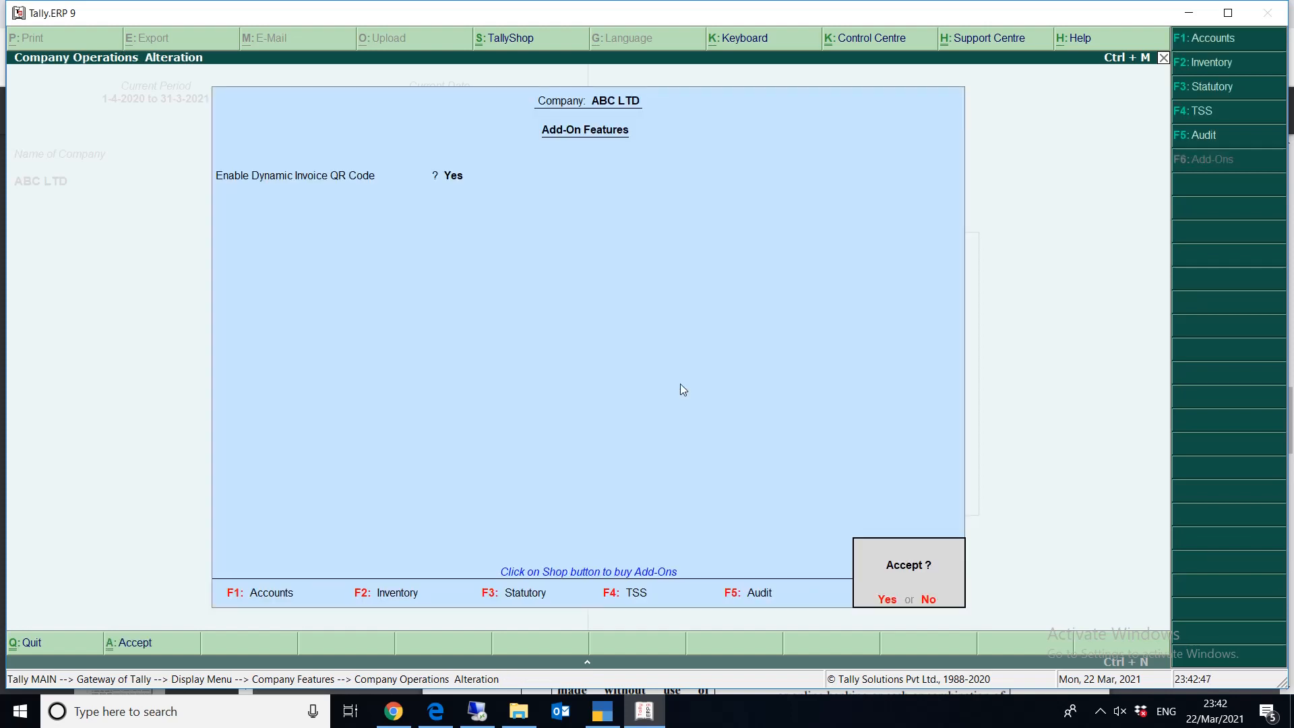
pyautogui.press('Return')
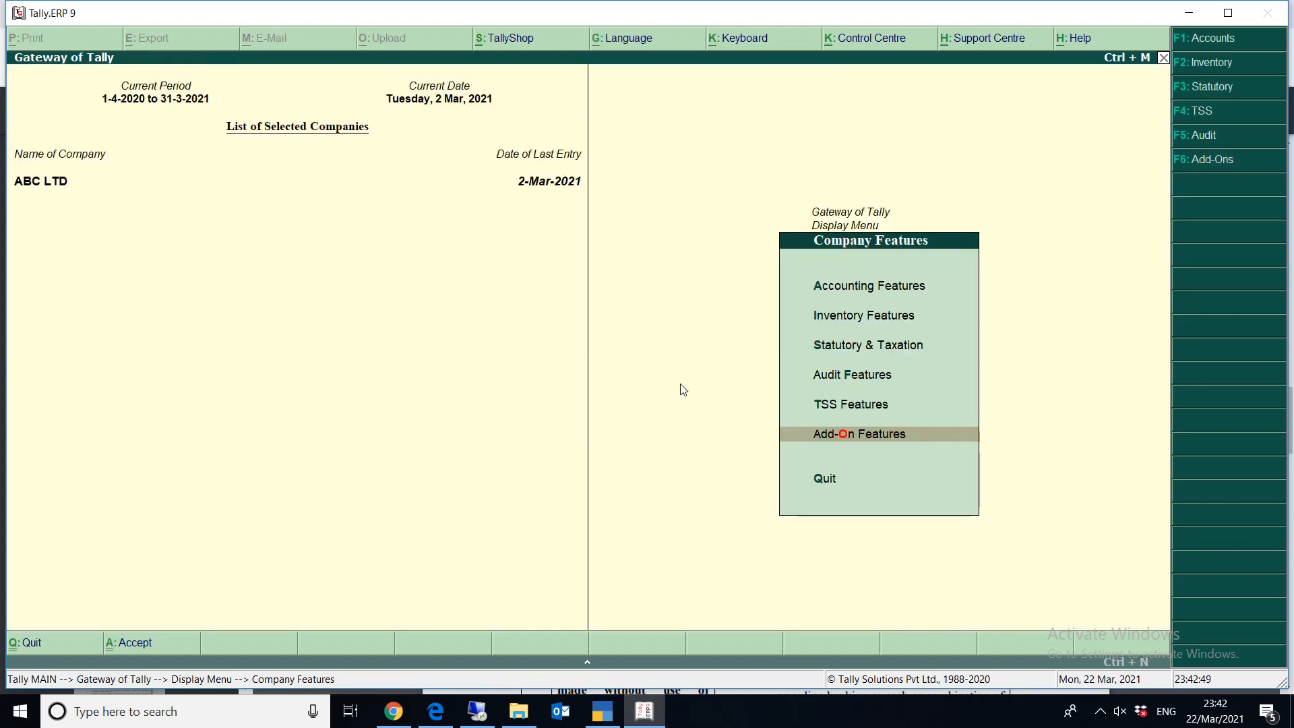
# - Leave the company features and open the Day Book
pyautogui.press('Escape')
pyautogui.press('Escape')
pyautogui.press('Return')
pyautogui.press('y')
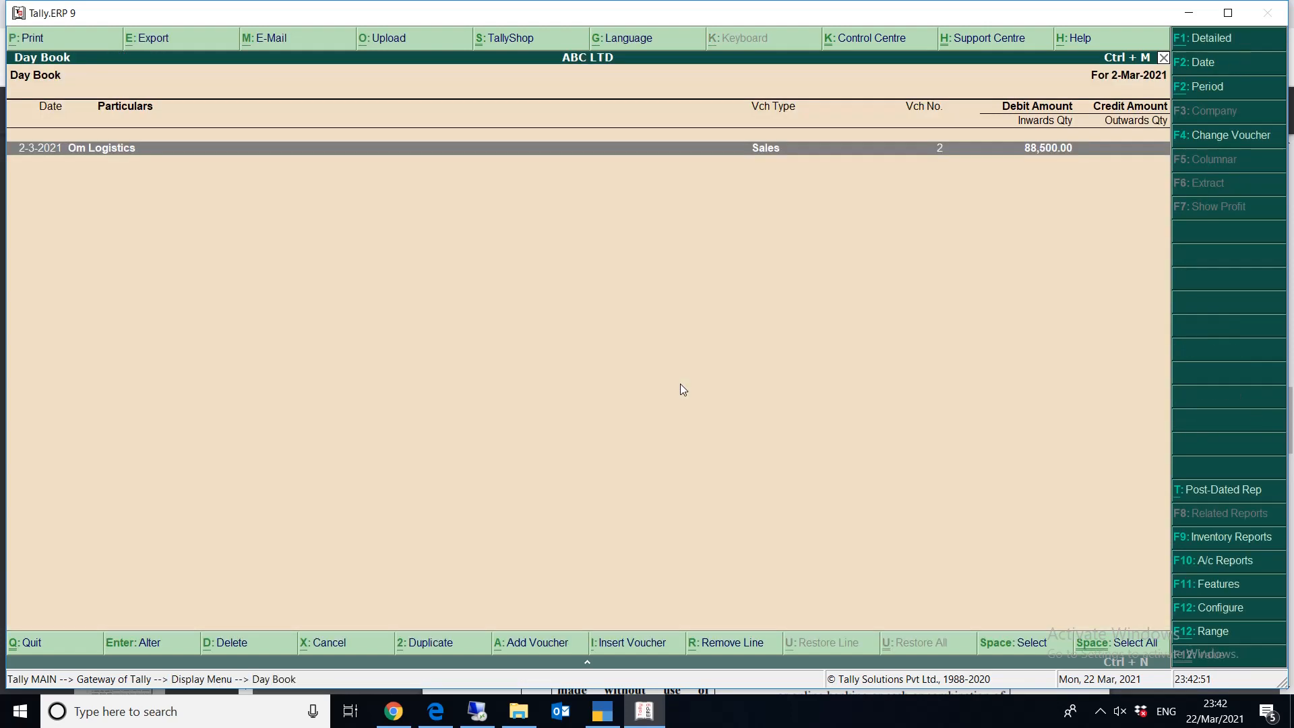
# - Set the Day Book period to start on 01/03 and end on 2-3-2021
pyautogui.hotkey('alt', 'F2')
pyautogui.write('/')
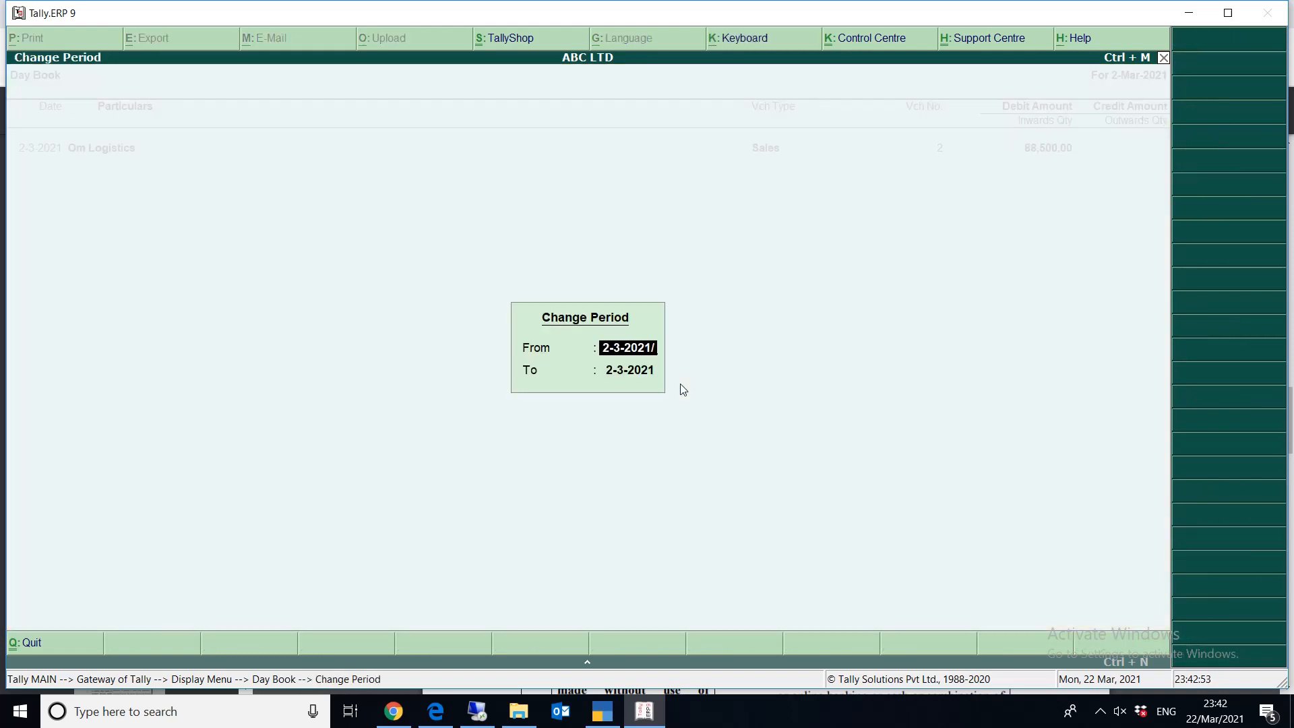
pyautogui.press('Return')
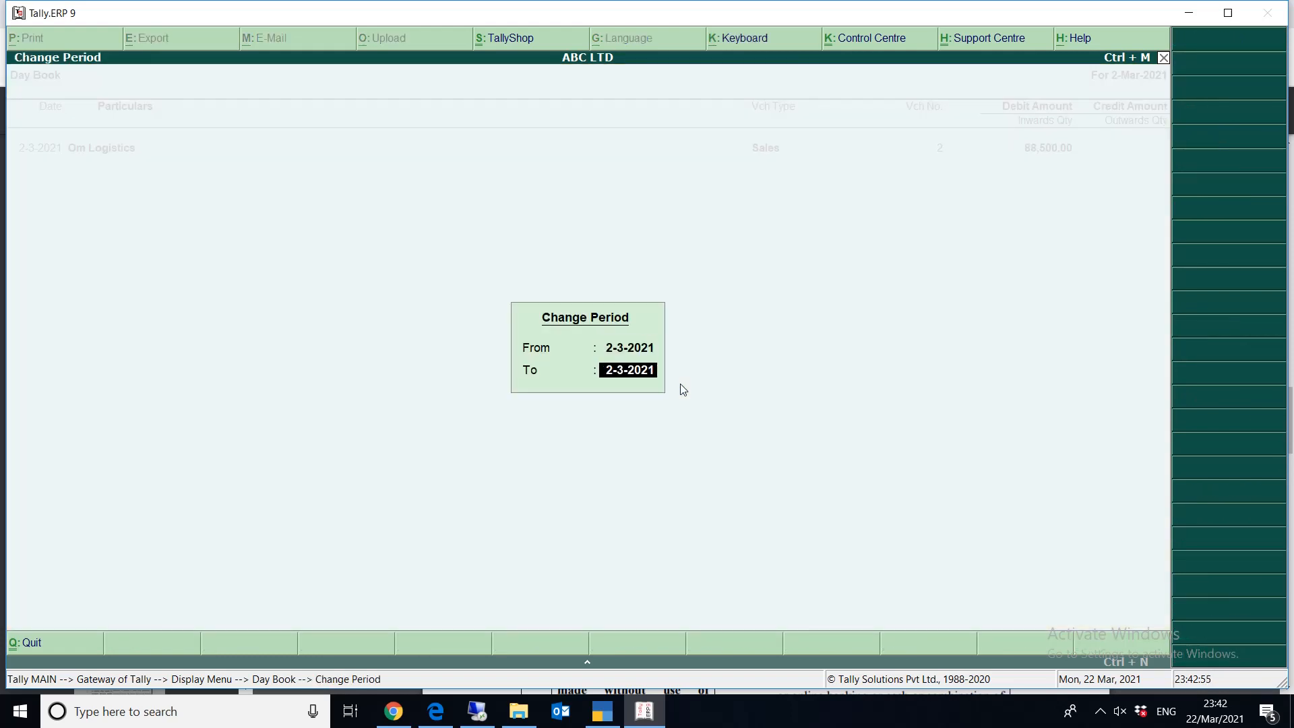
pyautogui.press('Up')
pyautogui.write('01/03')
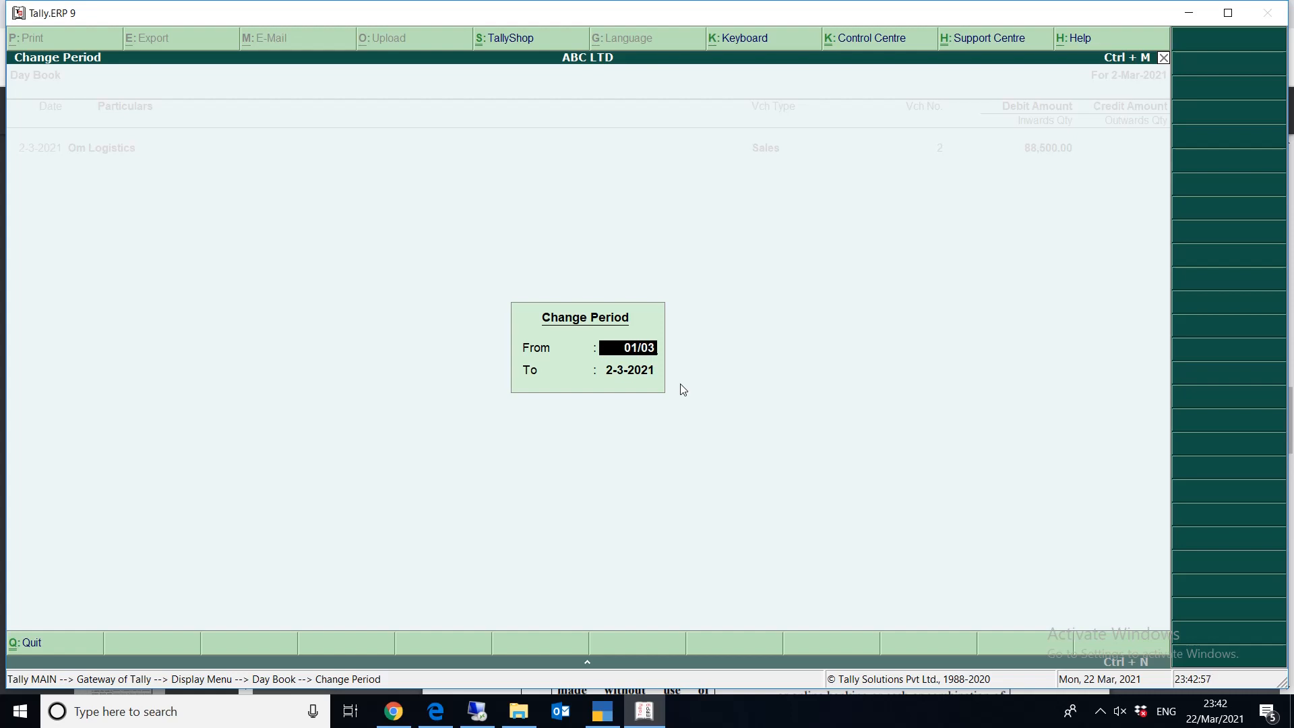
pyautogui.press('Return')
pyautogui.press('Return')
# - Open the Om Logistics sales voucher no. 1 and accept it with the New Bill reference
pyautogui.press('Down')
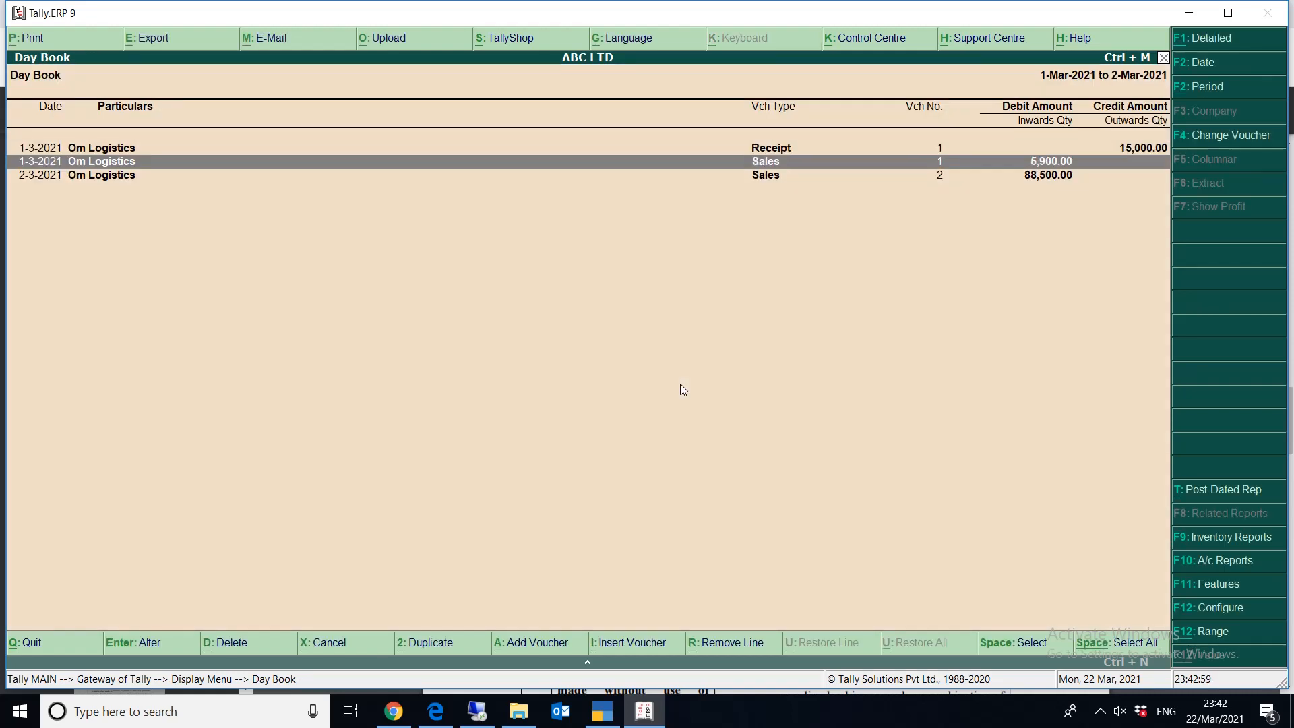
pyautogui.press('Return')
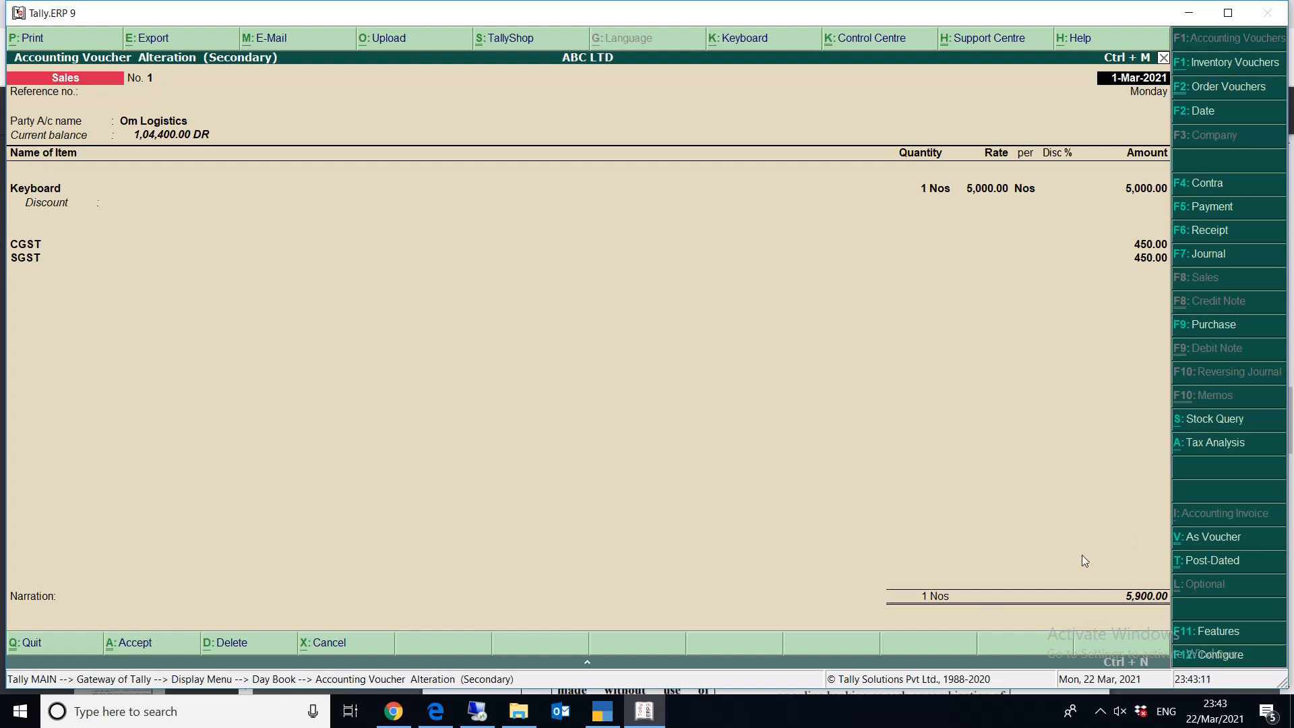
pyautogui.press('Return')
pyautogui.press('Return')
pyautogui.press('Return')
pyautogui.press('Return')
pyautogui.press('Return')
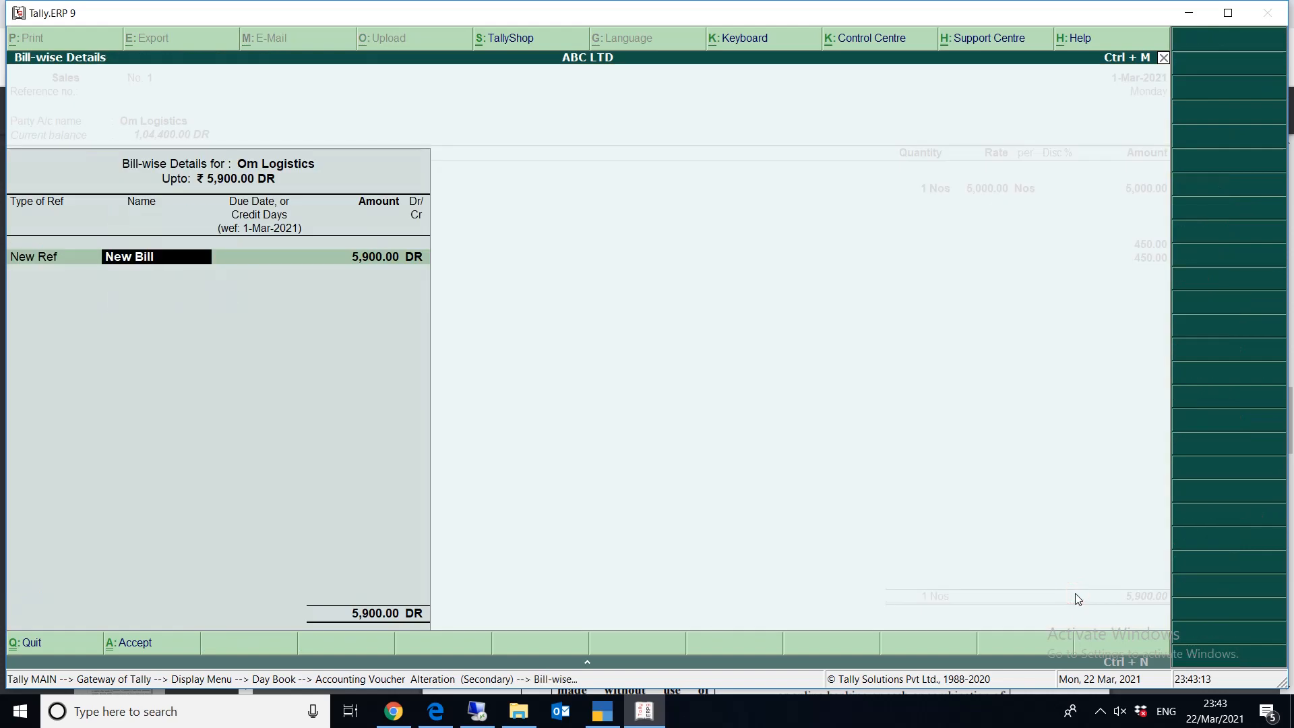
pyautogui.press('Return')
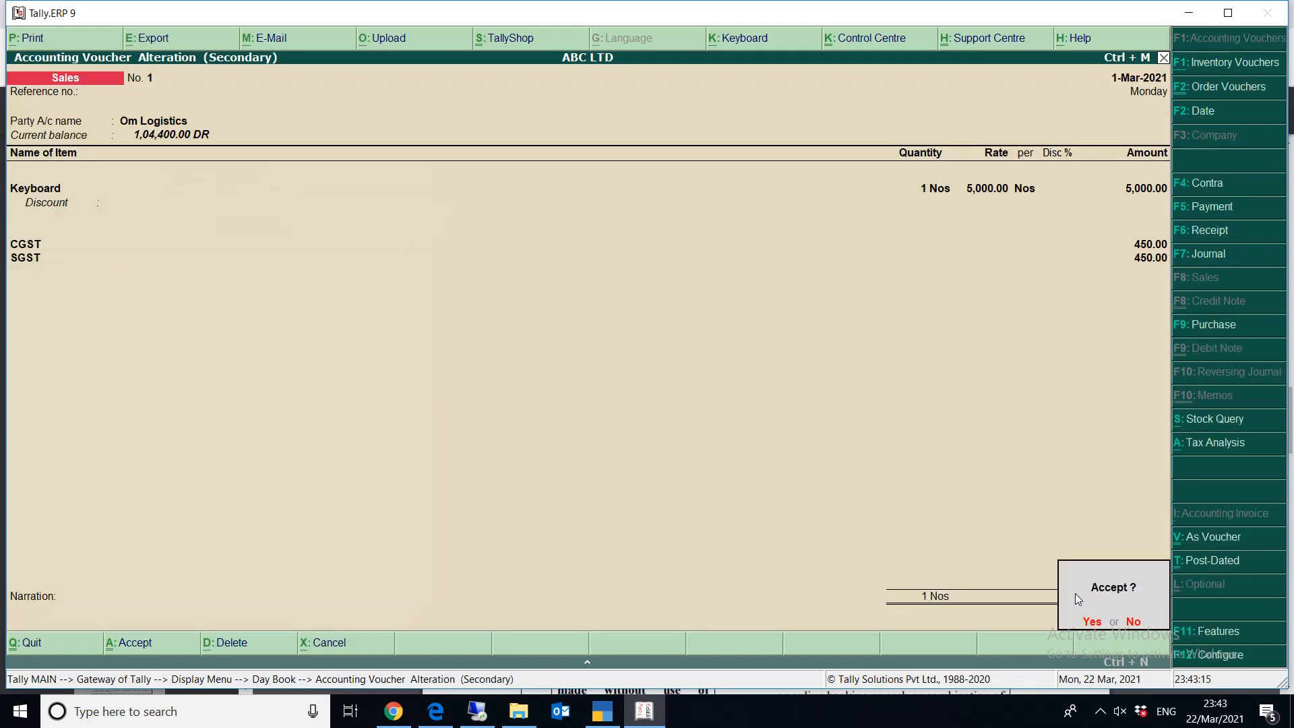
pyautogui.press('Return')
# - Preview the tax invoice for sales voucher no. 1 and zoom in to examine its Scan To Pay QR code
pyautogui.press('Return')
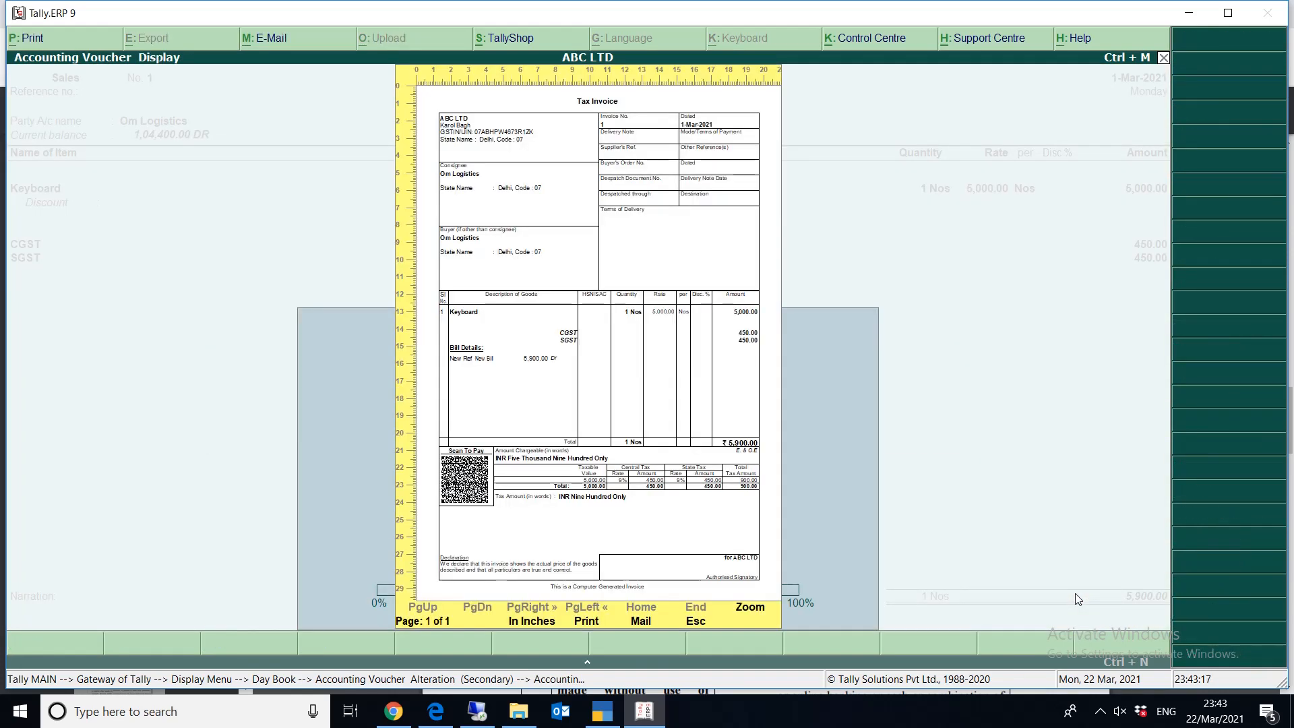
pyautogui.press('Return')
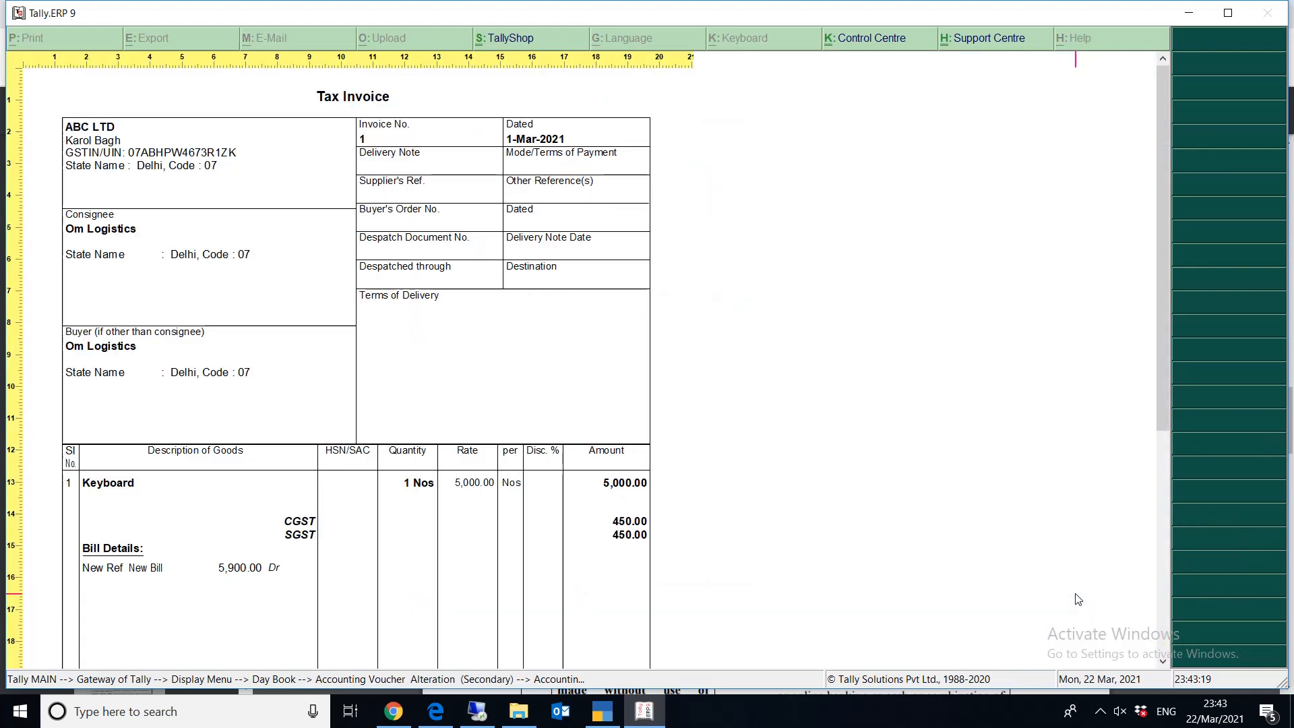
pyautogui.scroll(-10, 1078, 600)
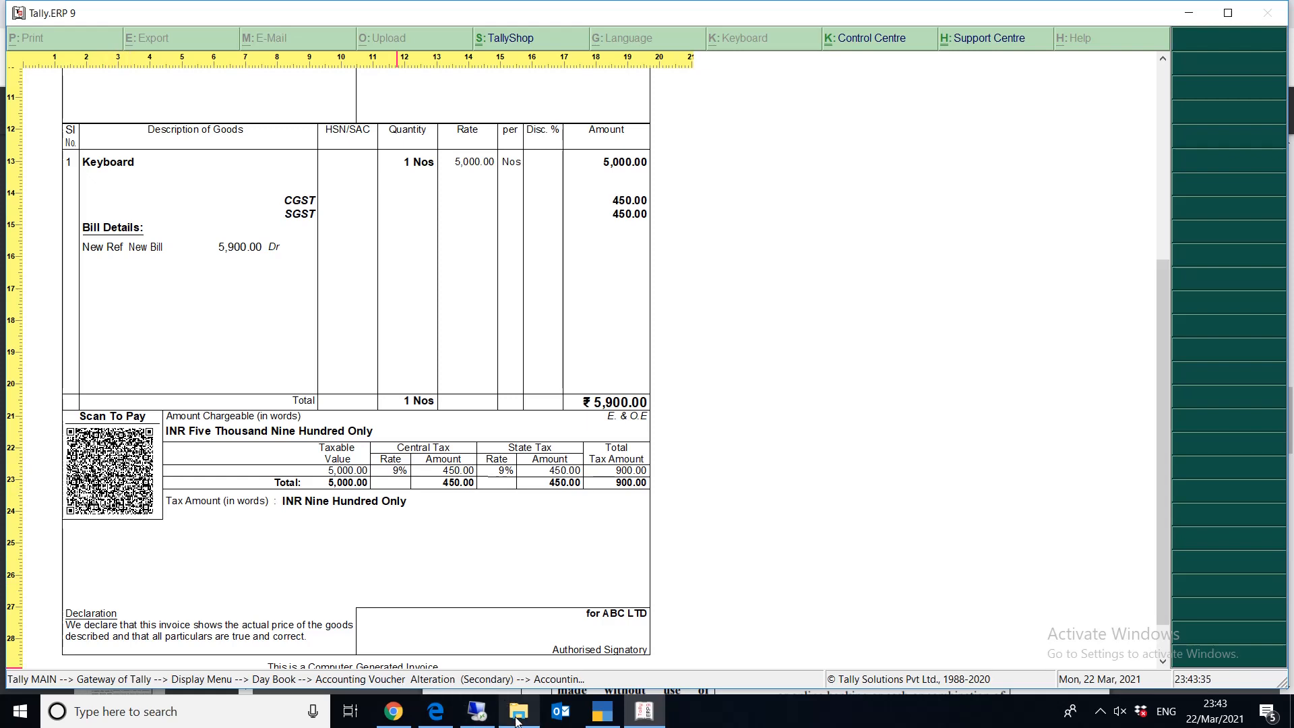
# - Switch to File Explorer and view the 10.52.49 WhatsApp payment screenshot in the B2C Dynamic QR folder, then close it
pyautogui.click(516, 679)
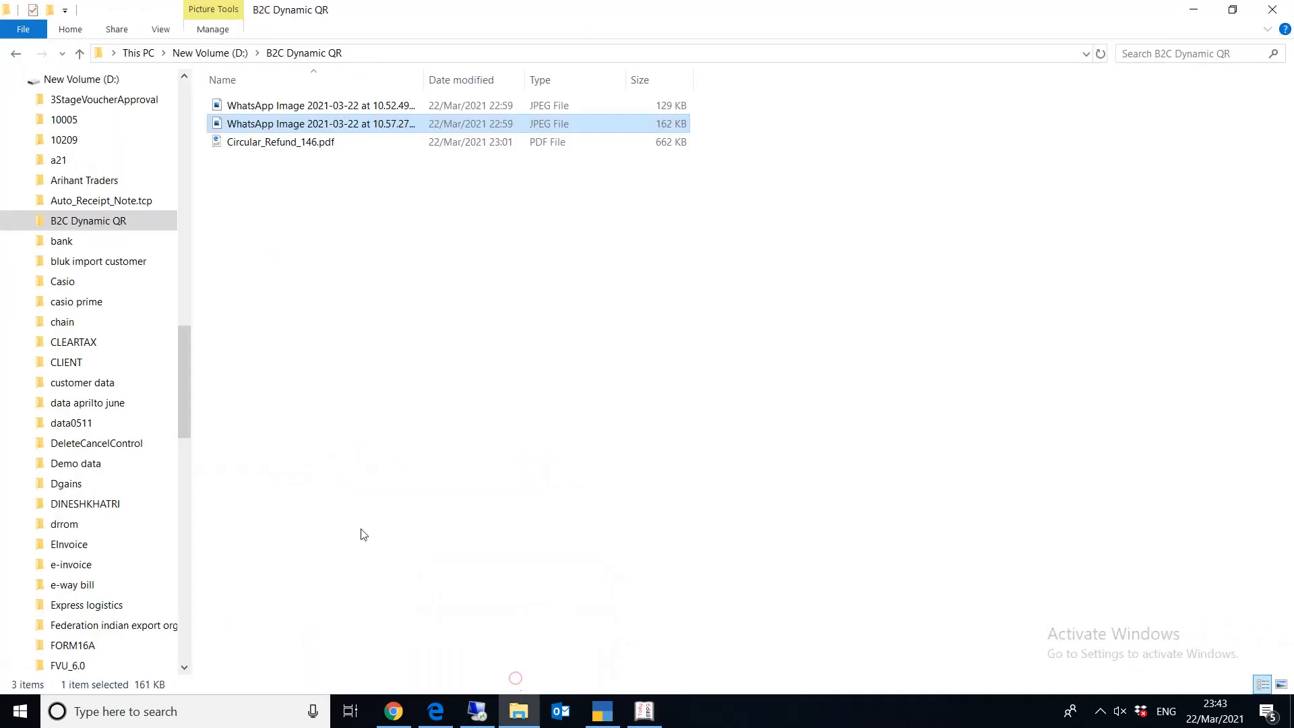
pyautogui.doubleClick(377, 106)
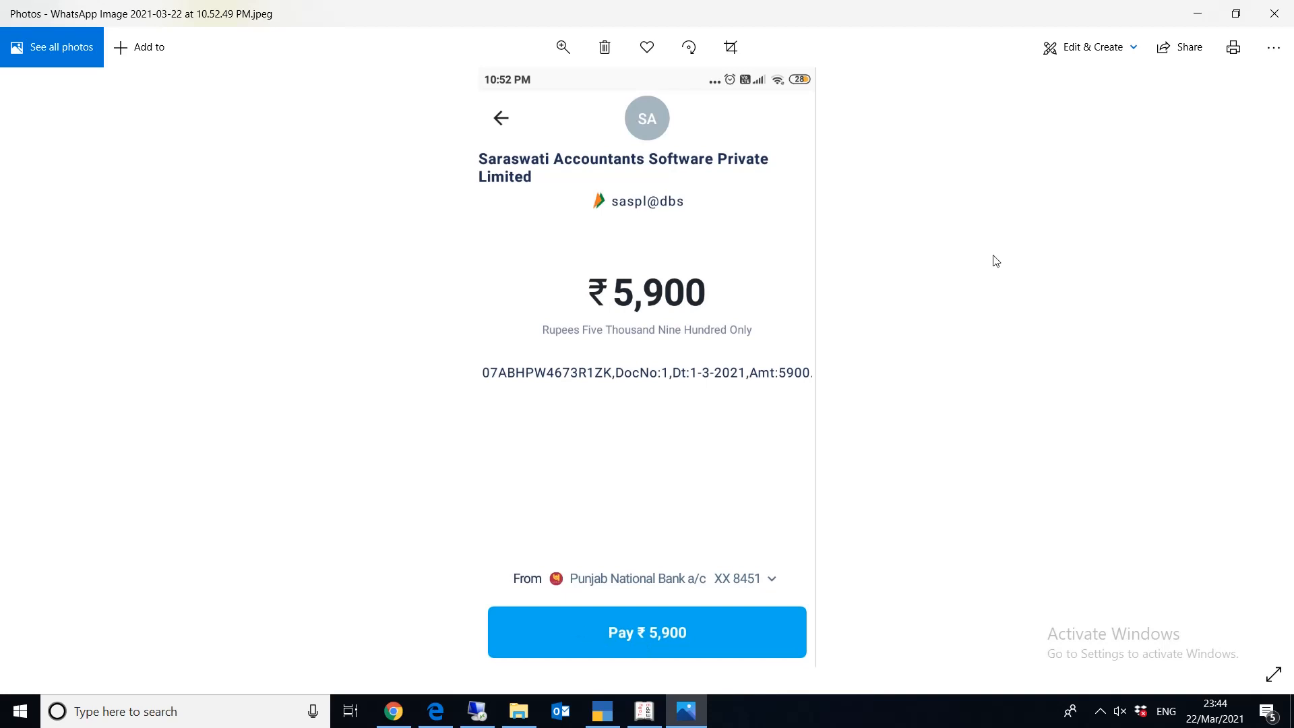
pyautogui.click(1279, 15)
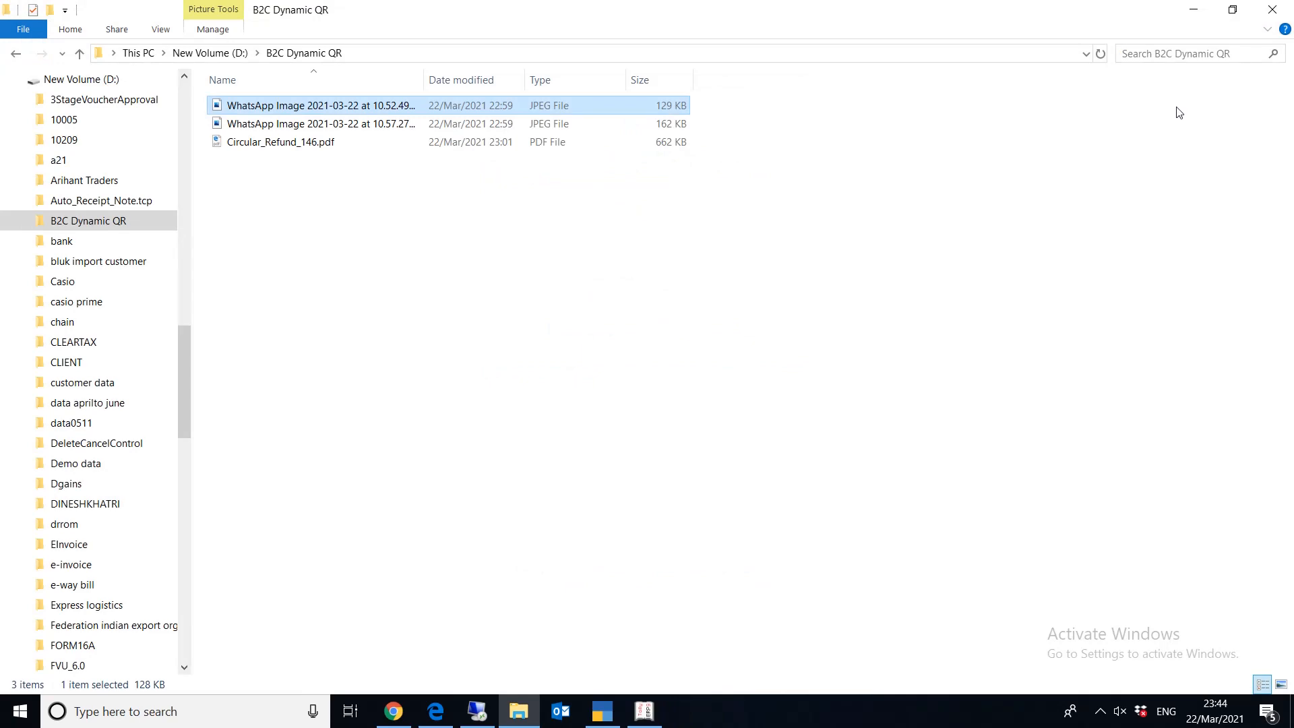
# - Switch back to Tally.ERP 9, close the invoice preview and reopen the Day Book
pyautogui.press('super+Tab')
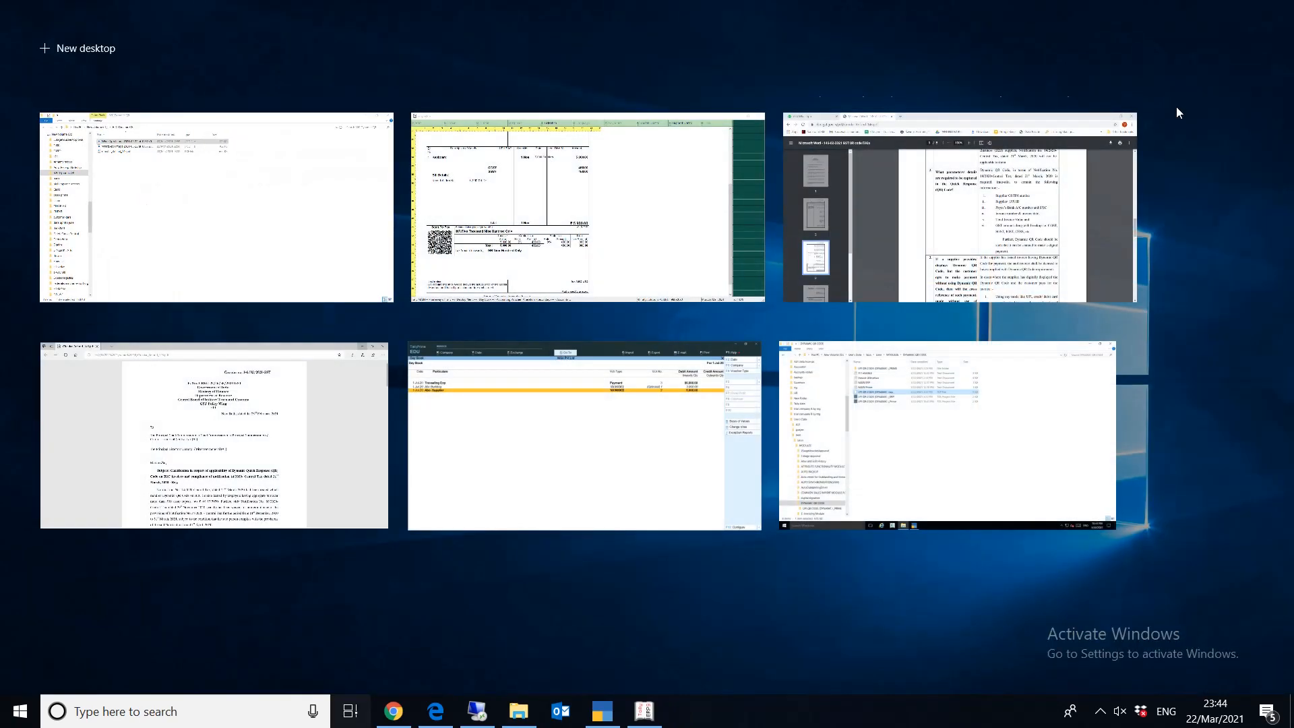
pyautogui.click(679, 172)
pyautogui.press('Escape')
pyautogui.press('Escape')
pyautogui.press('Escape')
pyautogui.press('Escape')
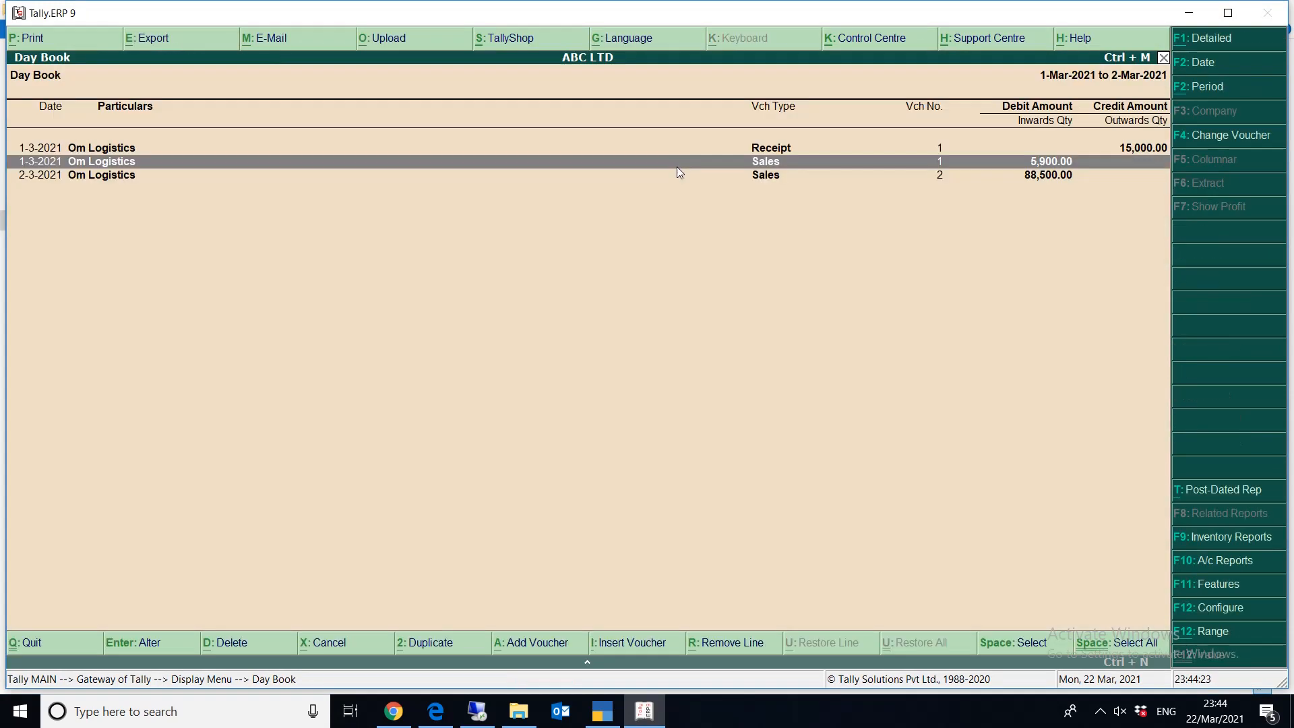
pyautogui.press('Return')
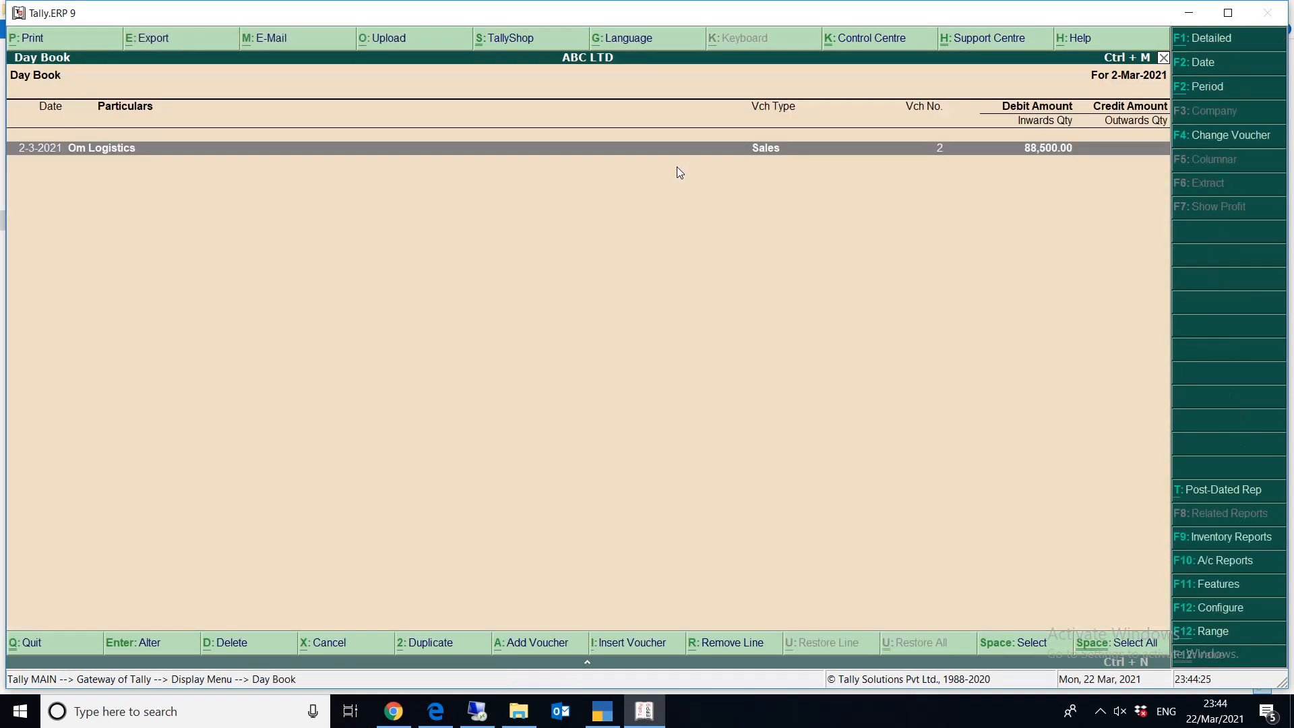
# - Change the Day Book period to run from 01/03 to 2-3-2021
pyautogui.hotkey('alt', 'F2')
pyautogui.write('0103')
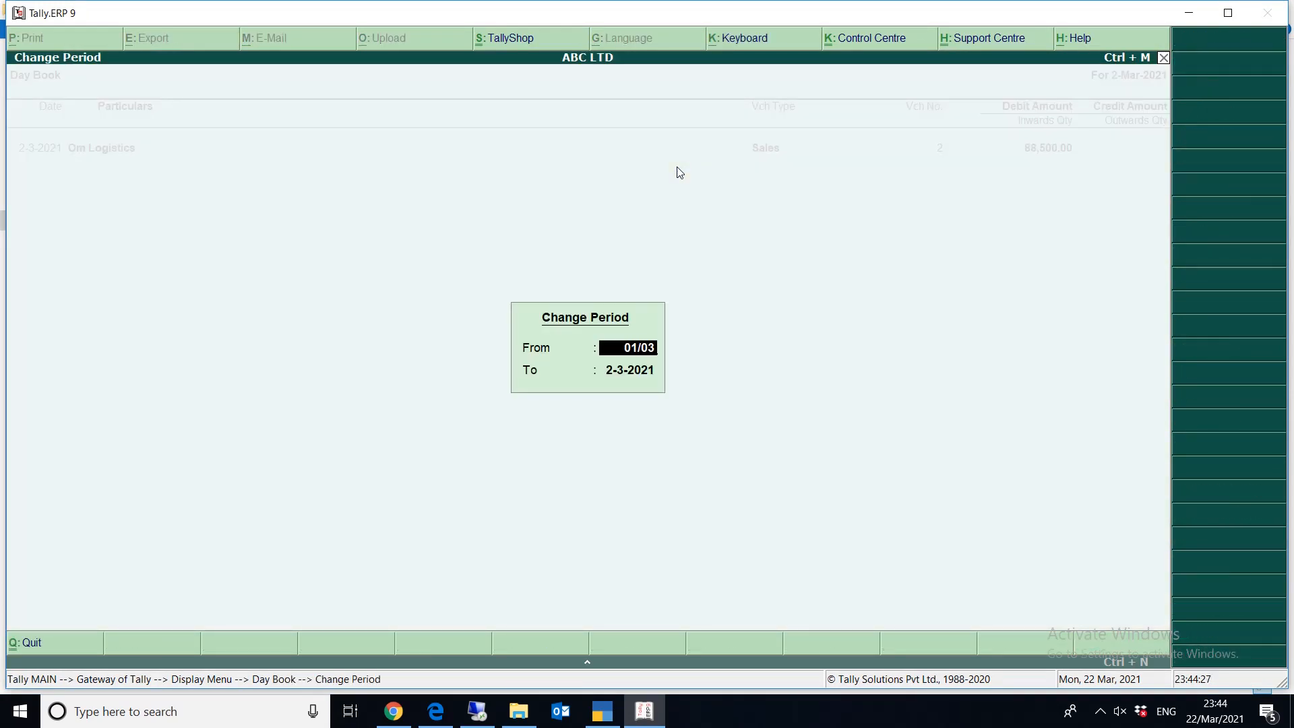
pyautogui.press('Return')
pyautogui.press('Return')
# - Open the Om Logistics receipt voucher no. 1, examine its ADV advance reference and accept the voucher
pyautogui.press('Return')
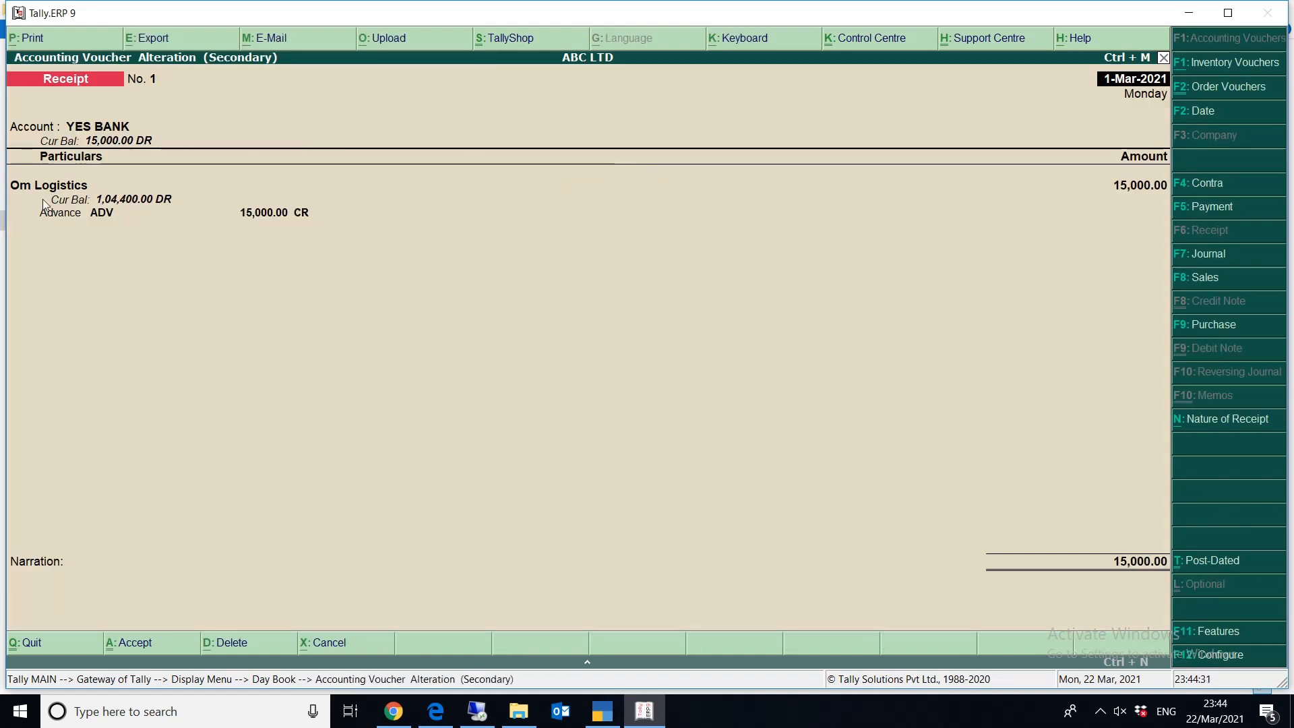
pyautogui.click(106, 216)
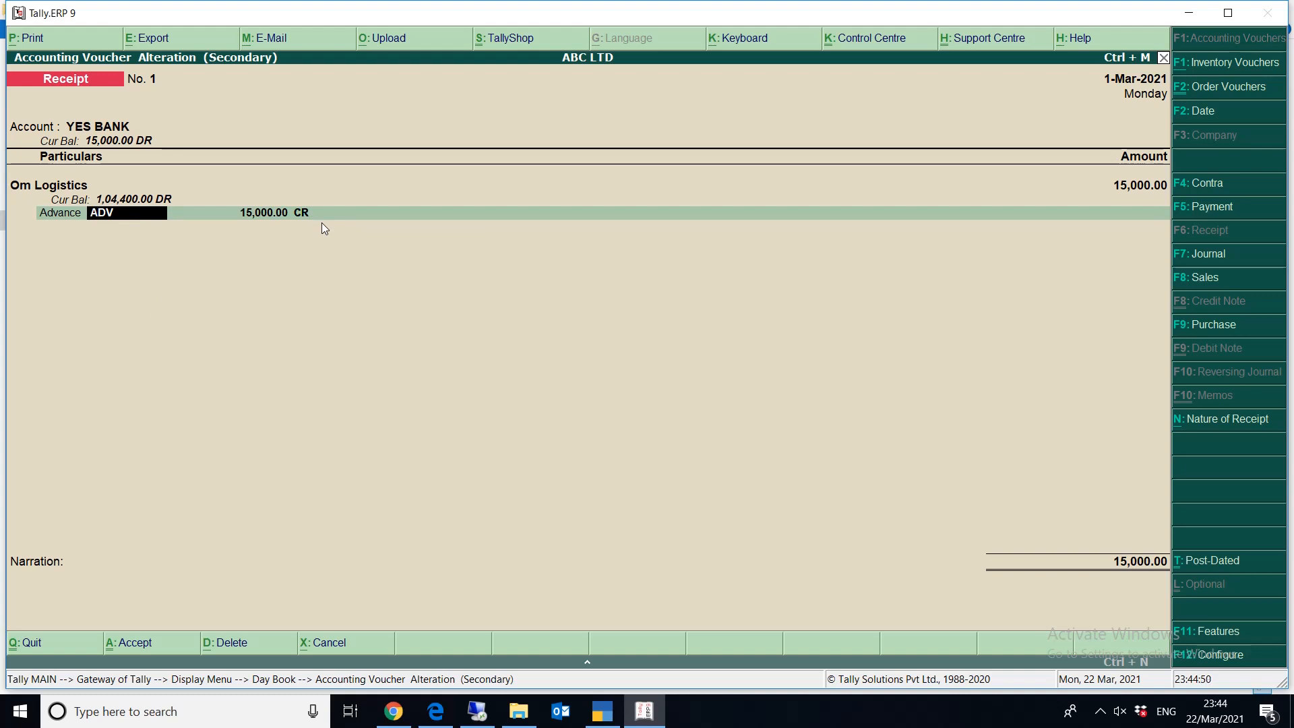
pyautogui.hotkey('ctrl', 'a')
# - Open the Om Logistics sales voucher no. 2 and keep 15,000.00 as Agst Ref ADV in its bill-wise details
pyautogui.press('Down')
pyautogui.press('Down')
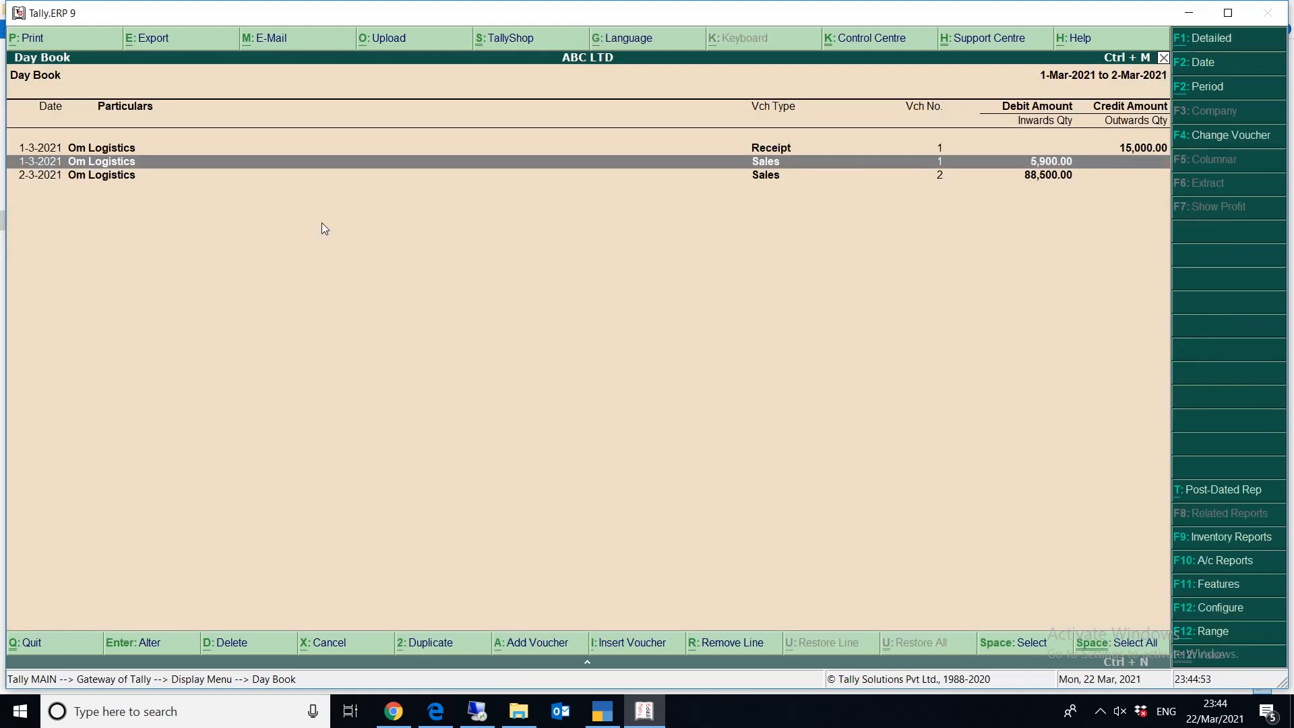
pyautogui.press('Return')
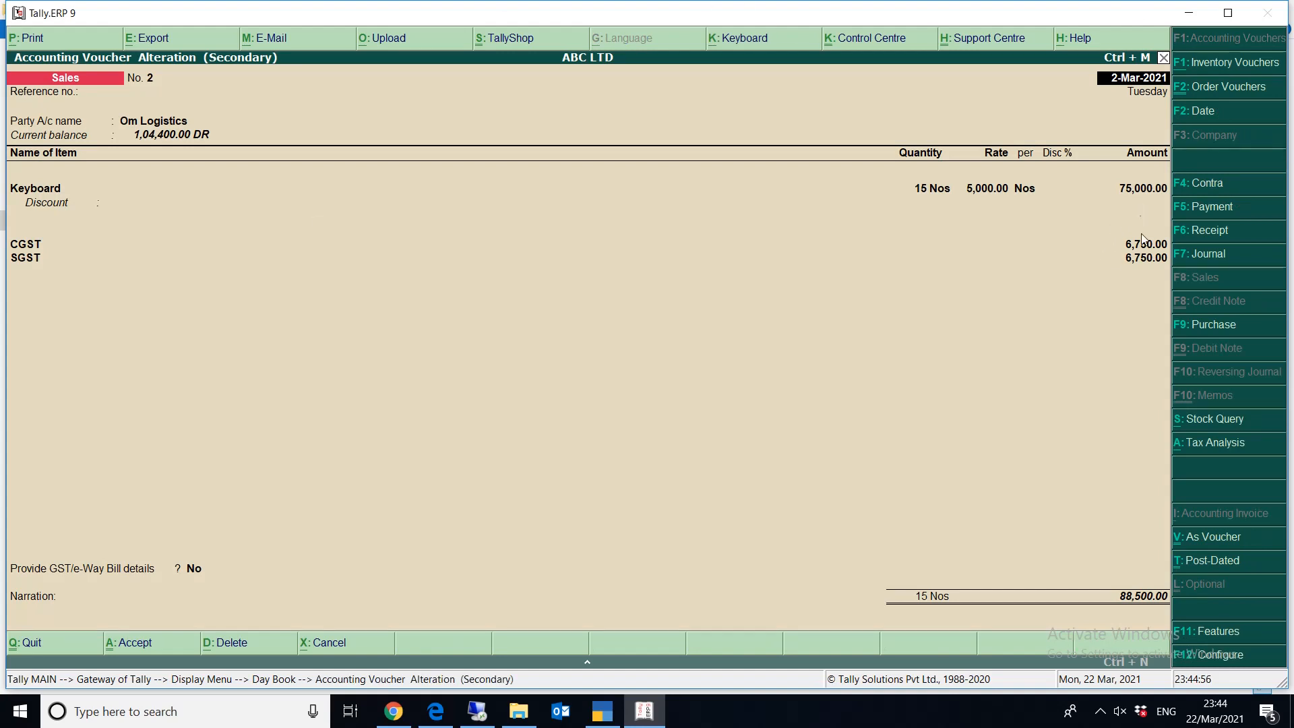
pyautogui.click(1095, 602)
pyautogui.press('Return')
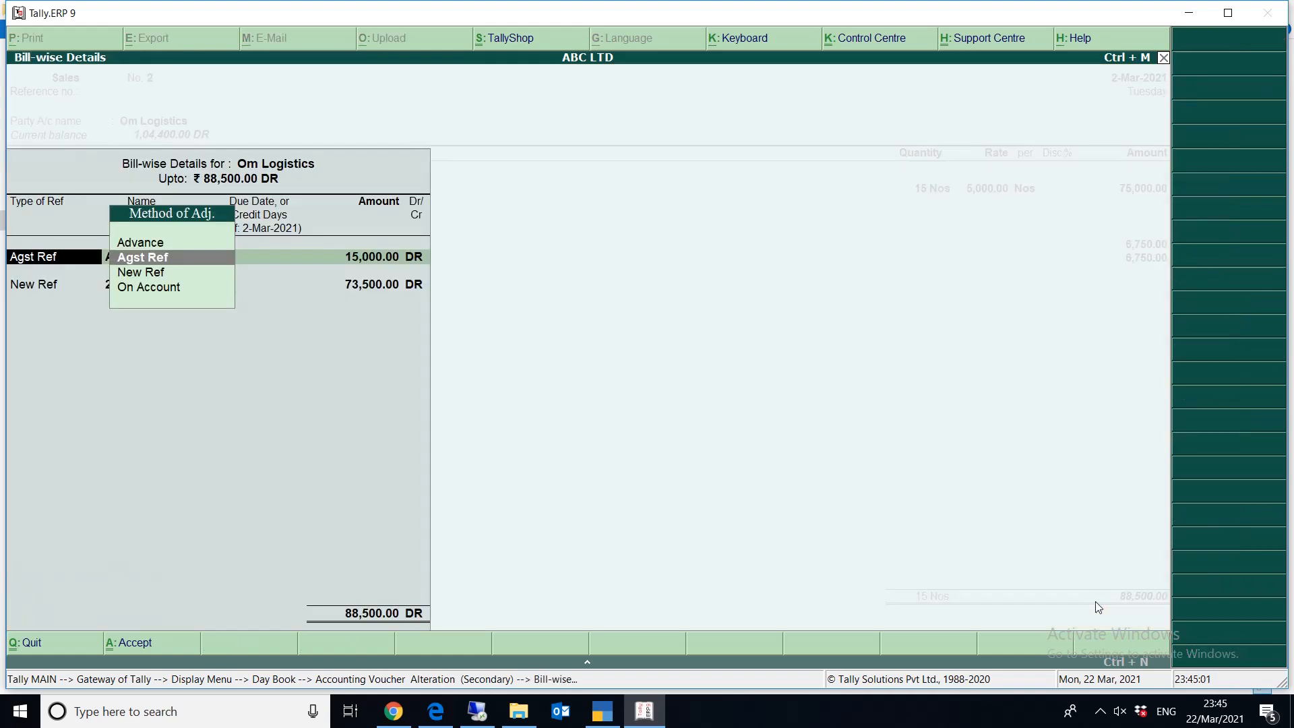
pyautogui.press('Return')
pyautogui.press('Return')
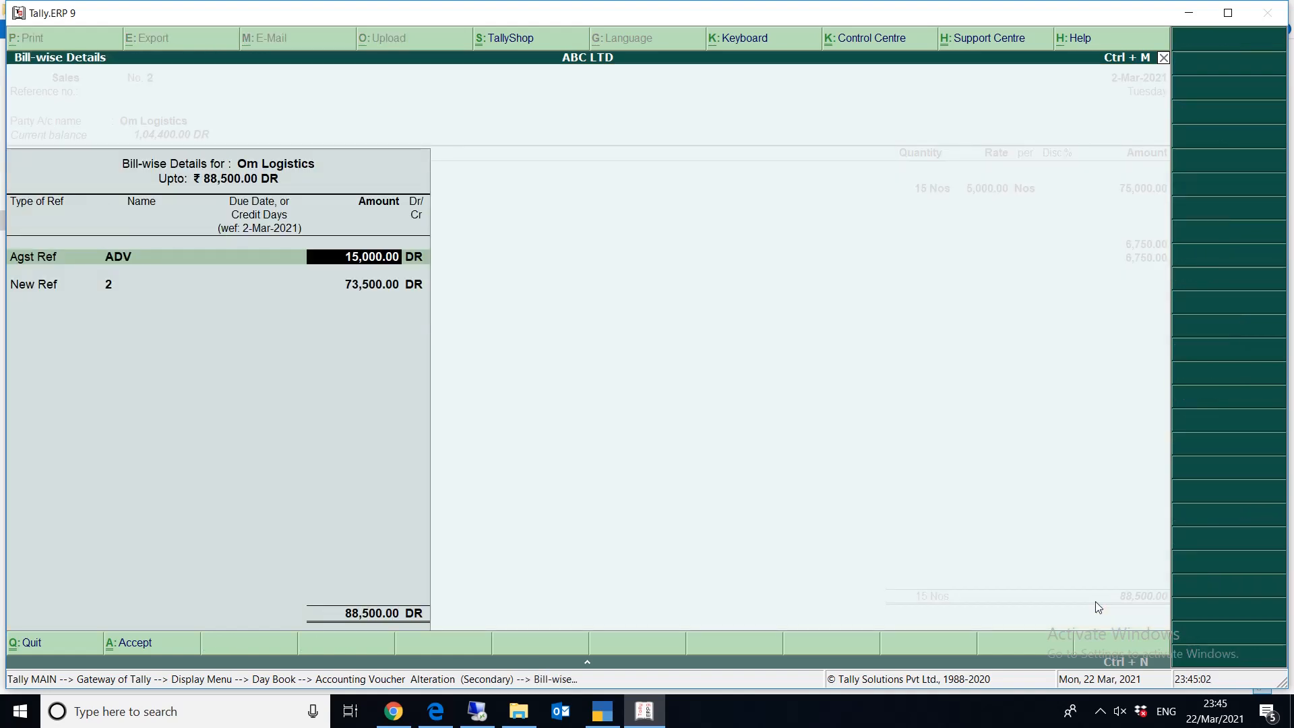
pyautogui.press('Return')
pyautogui.press('Return')
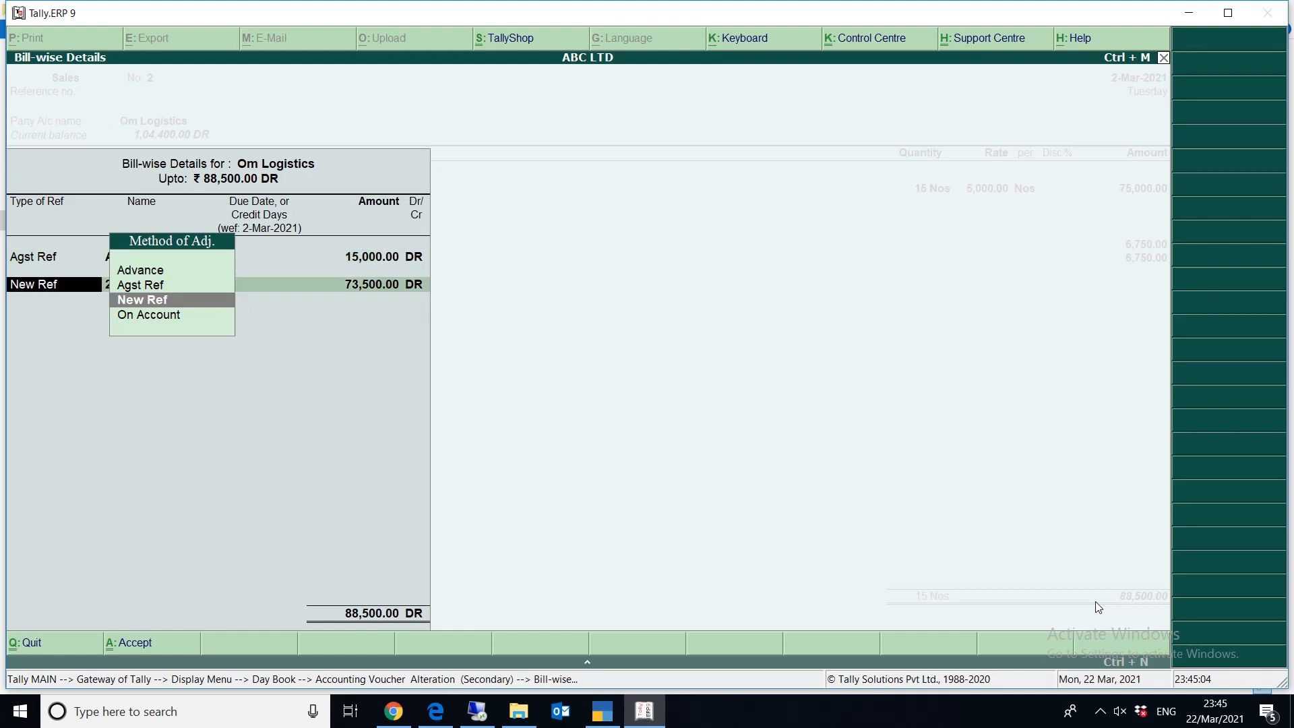
# - Keep the remaining 73,500.00 as New Ref 2 in the bill-wise details and accept sales voucher no. 2
pyautogui.press('Return')
pyautogui.press('Return')
pyautogui.press('Return')
pyautogui.press('Return')
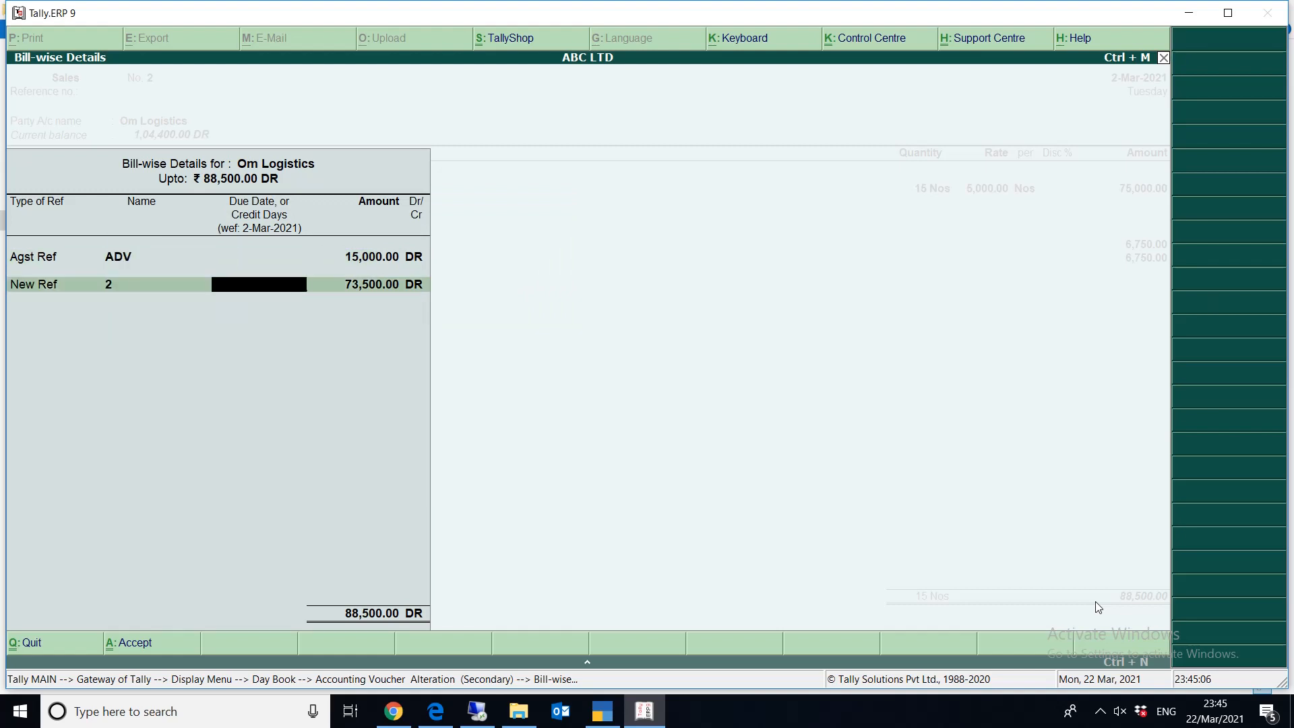
pyautogui.press('Return')
pyautogui.press('Return')
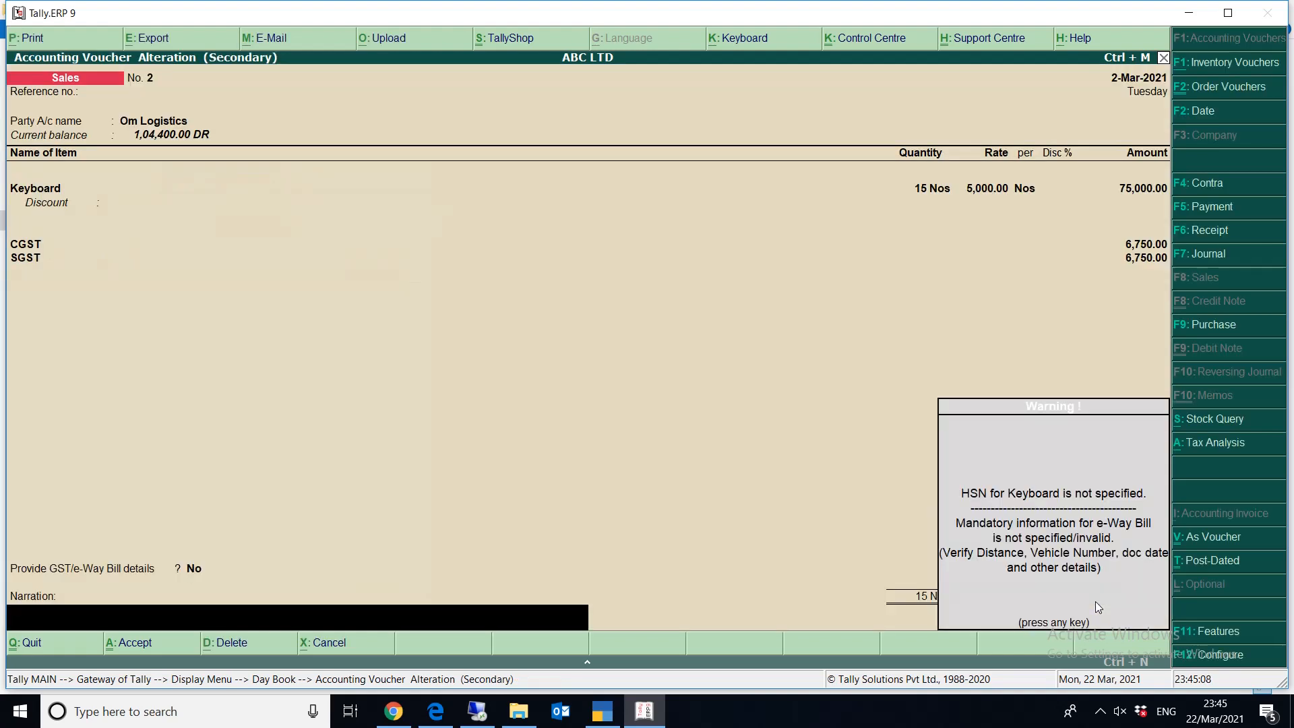
pyautogui.press('Return')
pyautogui.press('Return')
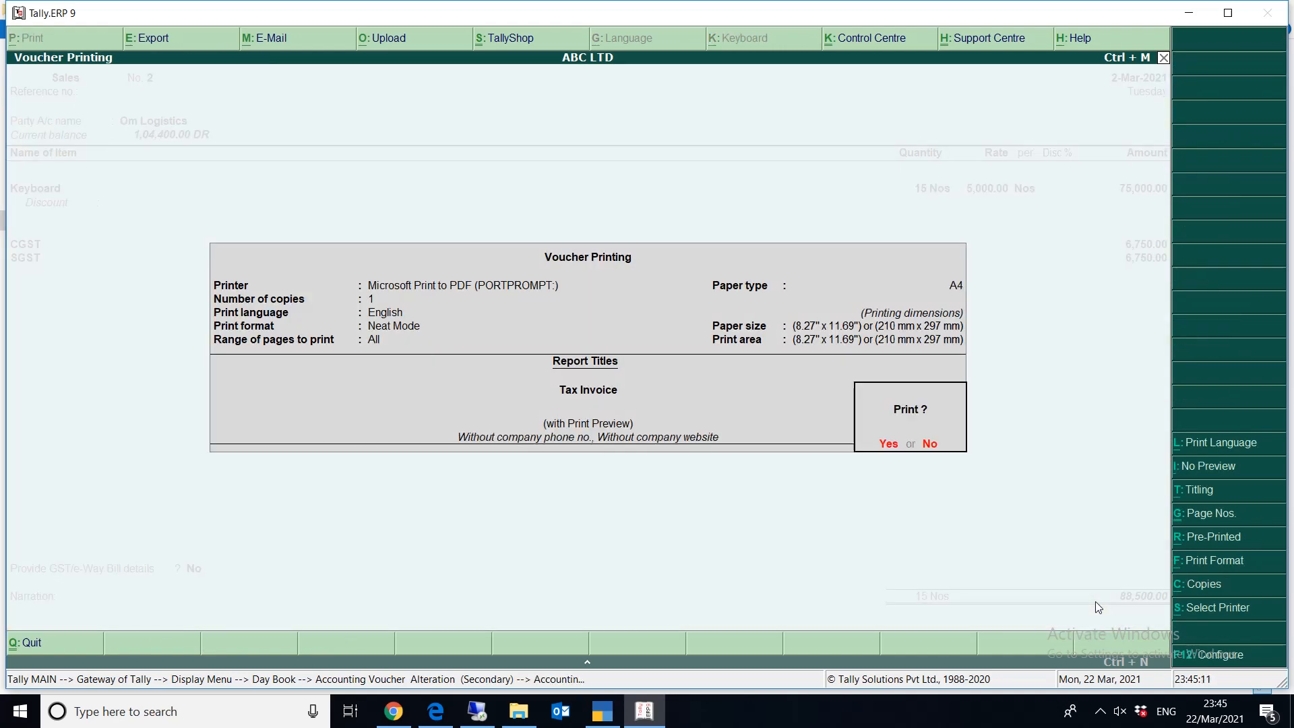
# - Preview the tax invoice for sales voucher no. 2 and zoom in to examine its bill details and Scan To Pay QR code
pyautogui.press('Return')
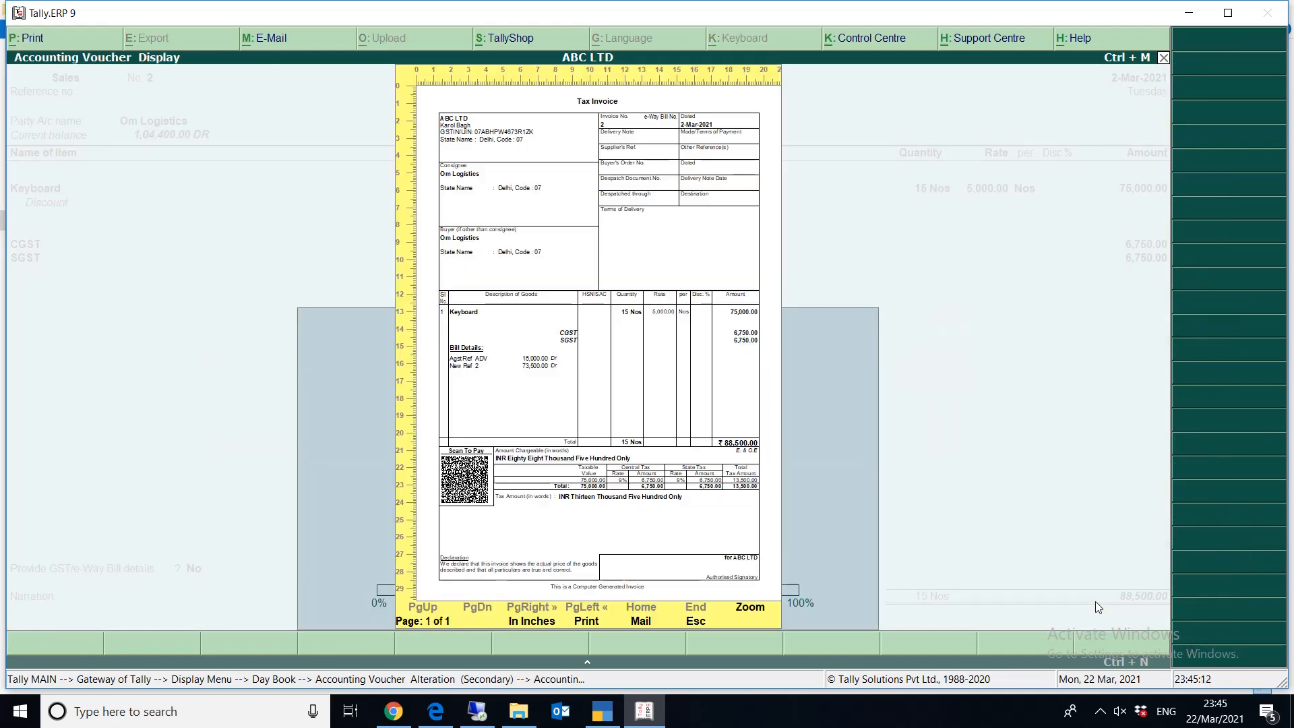
pyautogui.hotkey('alt', 'z')
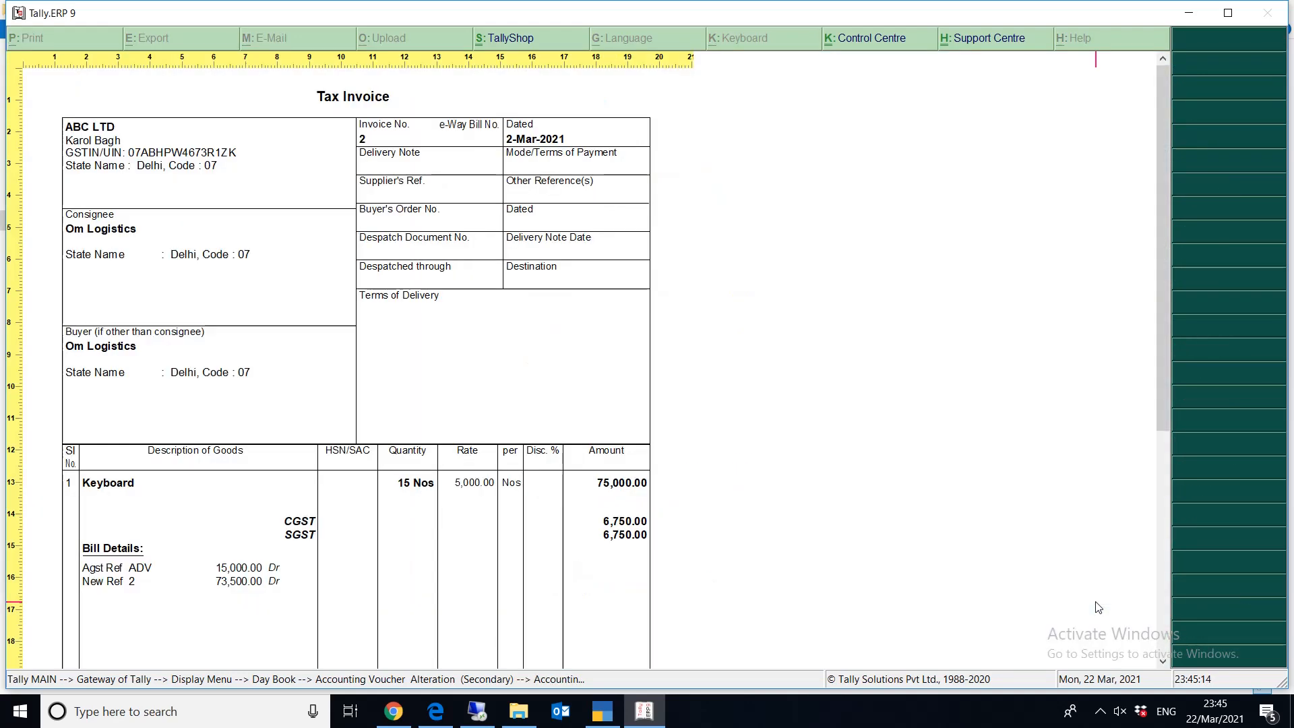
pyautogui.scroll(-5, 1099, 608)
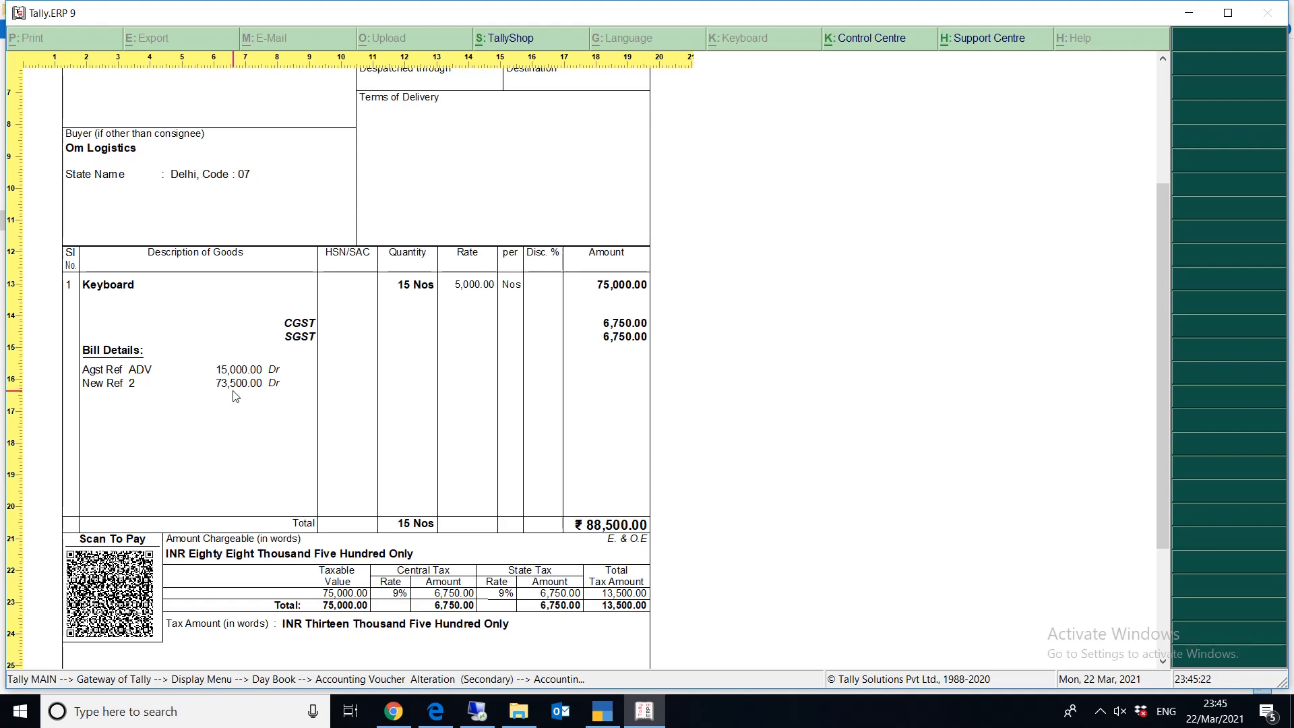
pyautogui.scroll(-2, 236, 396)
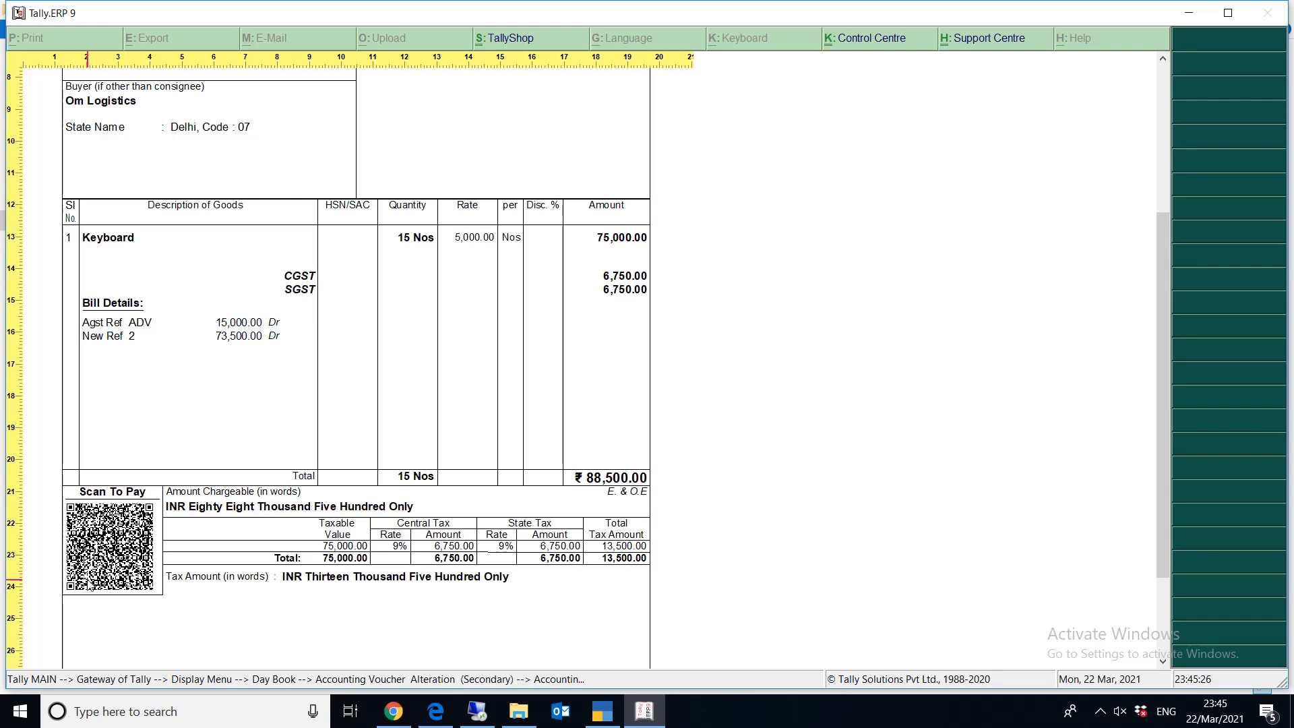
# - Switch to File Explorer, view the 10.57.27 WhatsApp payment screenshot in the B2C Dynamic QR folder, close it and return to Tally.ERP 9
pyautogui.moveTo(518, 720)
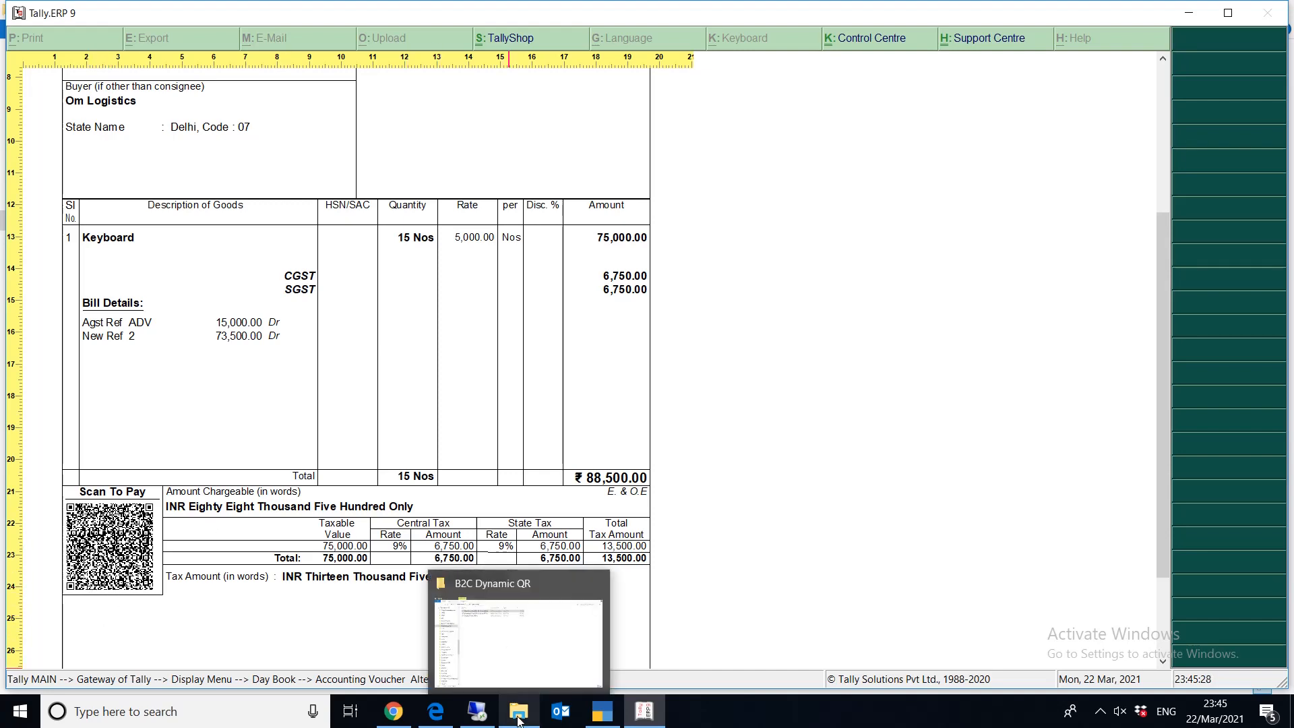
pyautogui.click(516, 681)
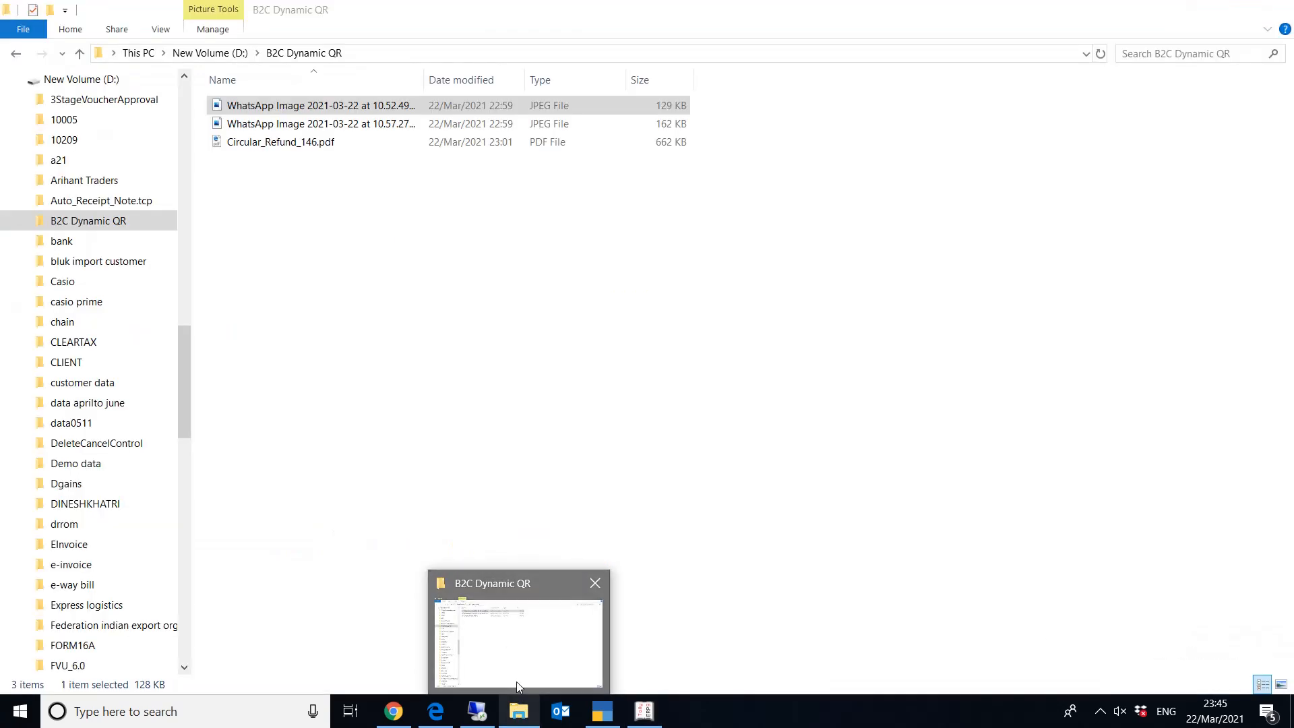
pyautogui.doubleClick(368, 128)
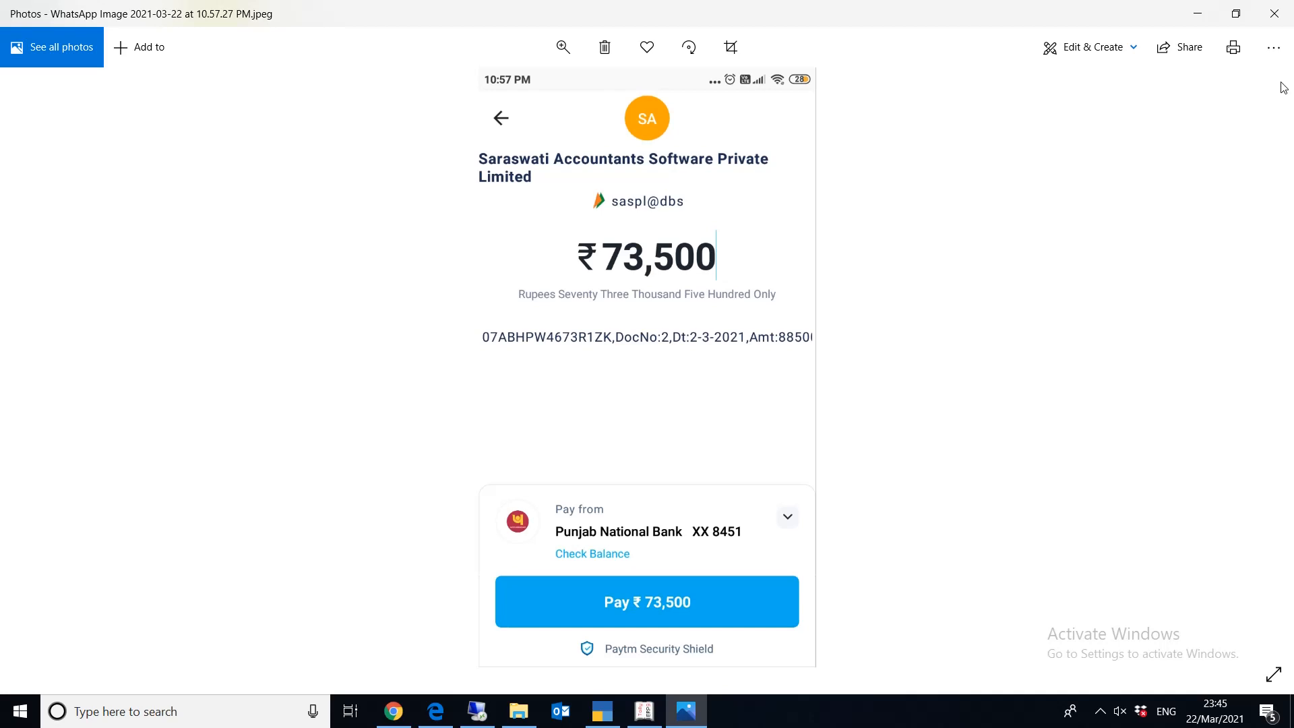
pyautogui.click(1276, 16)
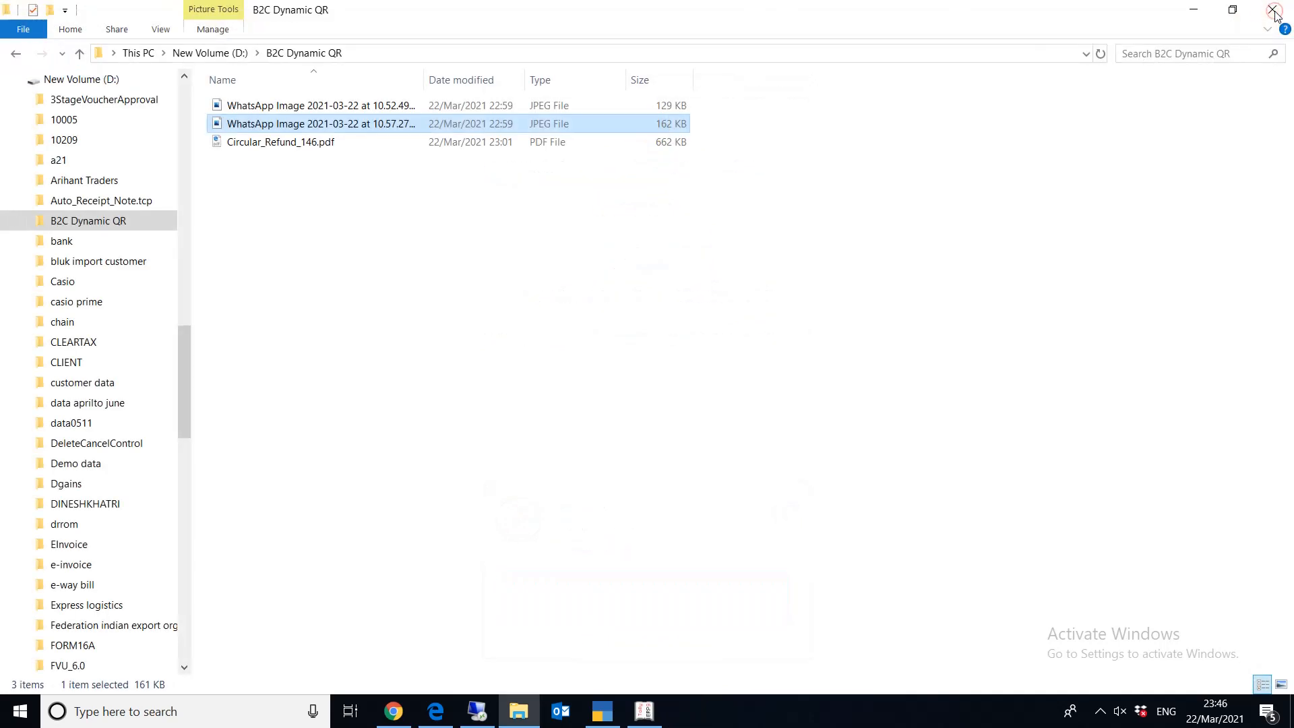
pyautogui.click(647, 720)
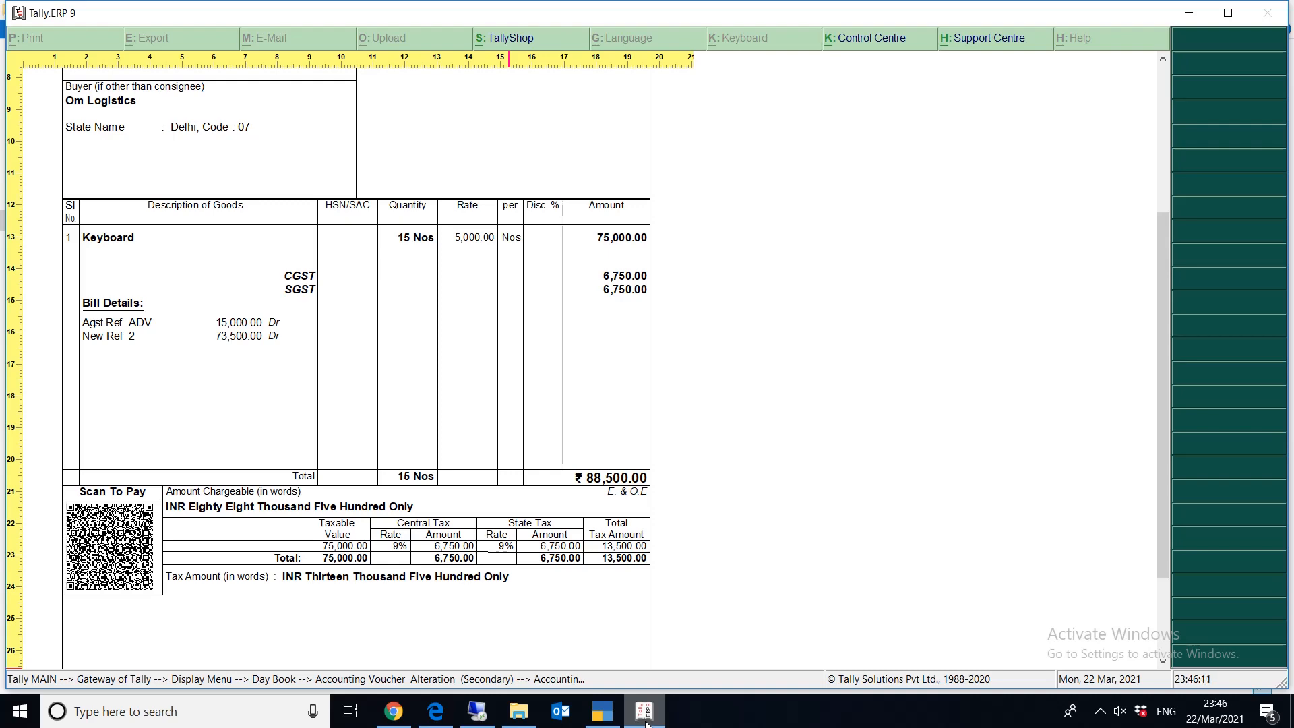
pyautogui.click(848, 405)
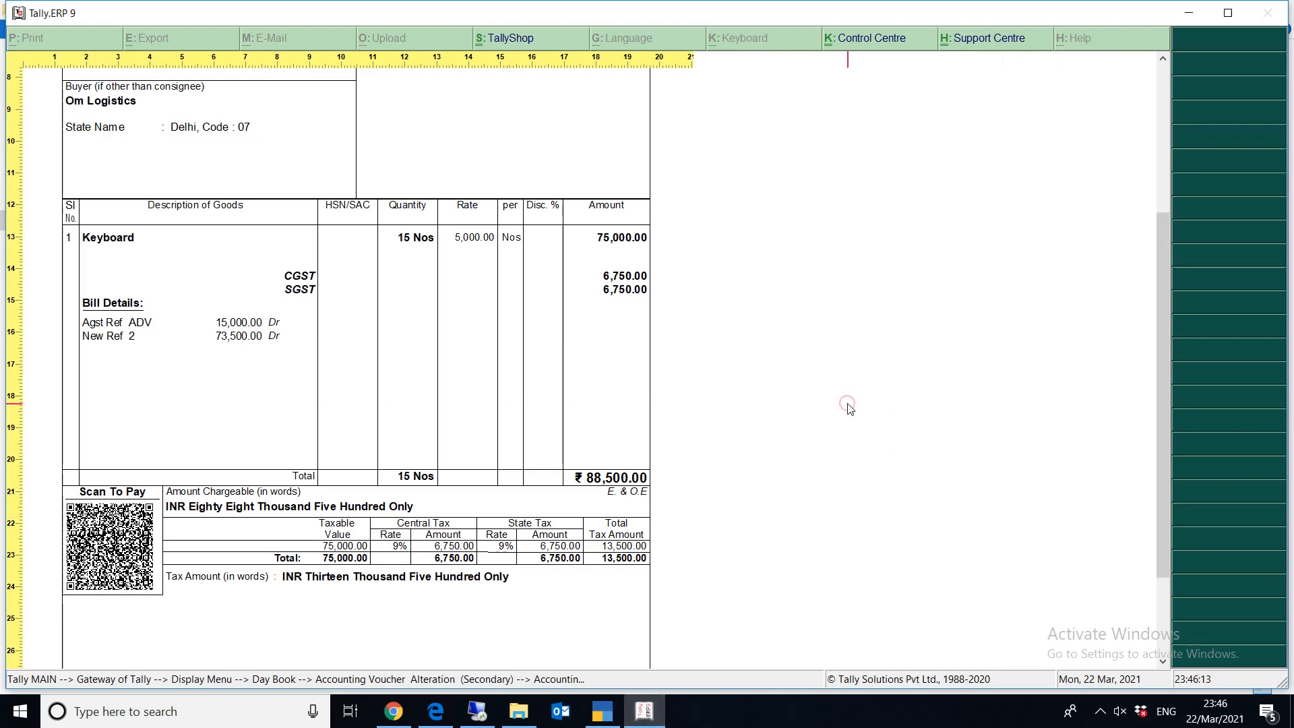